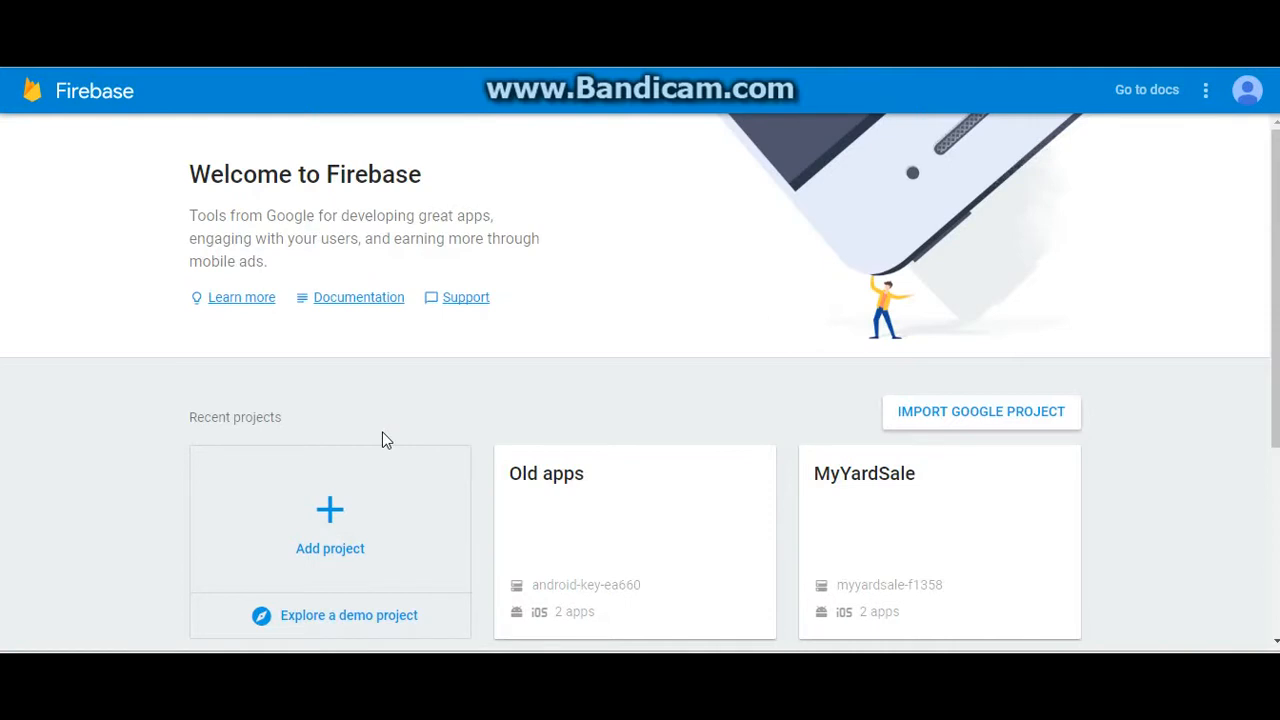
- Create a Firebase project named MyApps for United States and start adding Firebase to an Android app
left_click(349, 493)
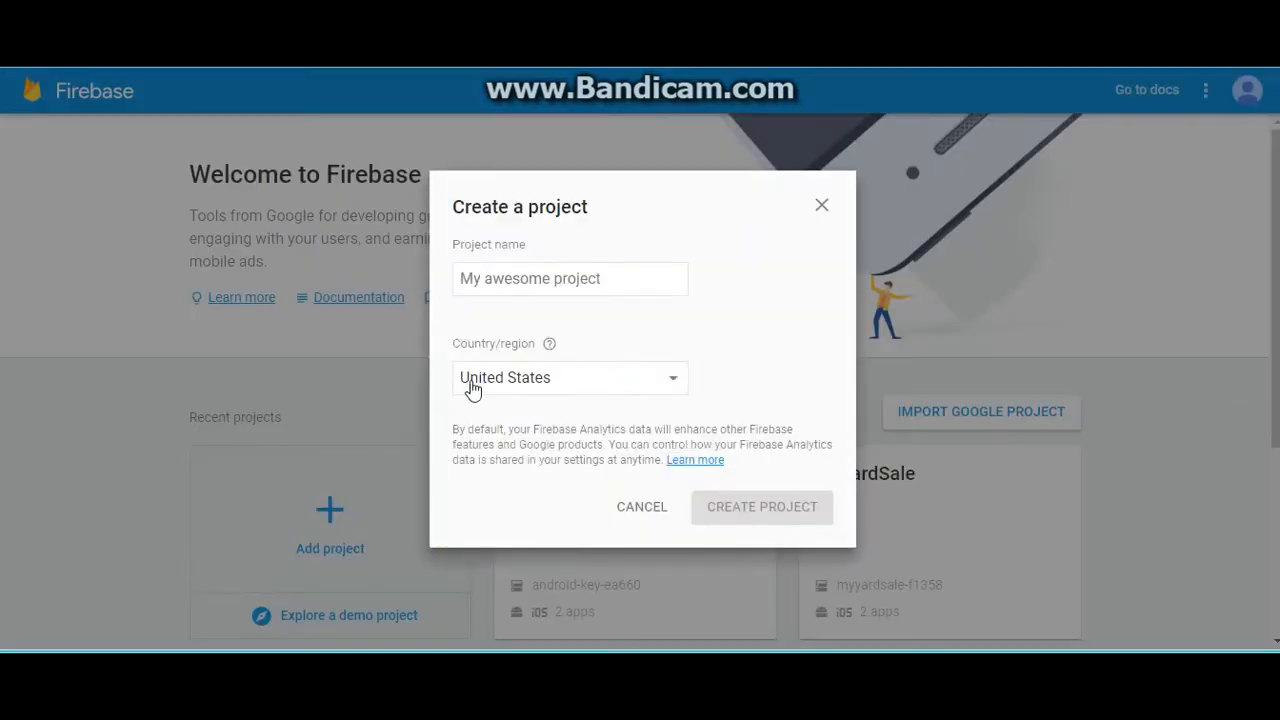
left_click(566, 281)
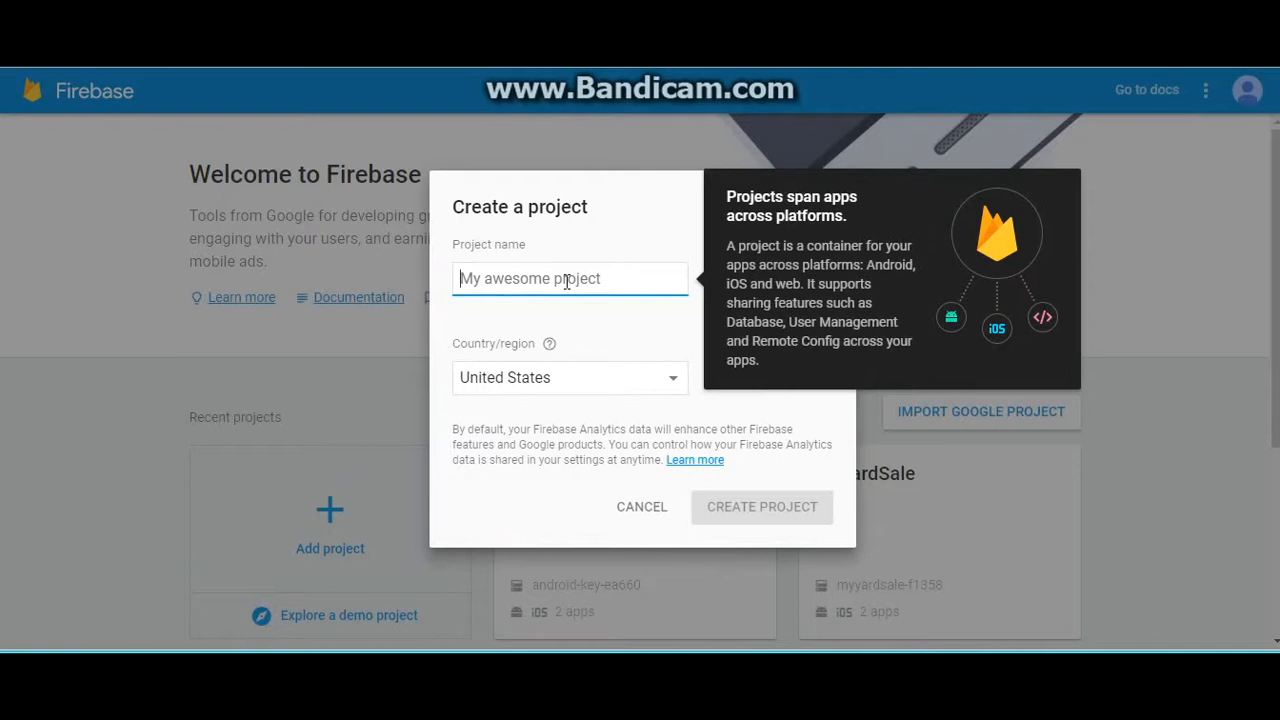
type("My App")
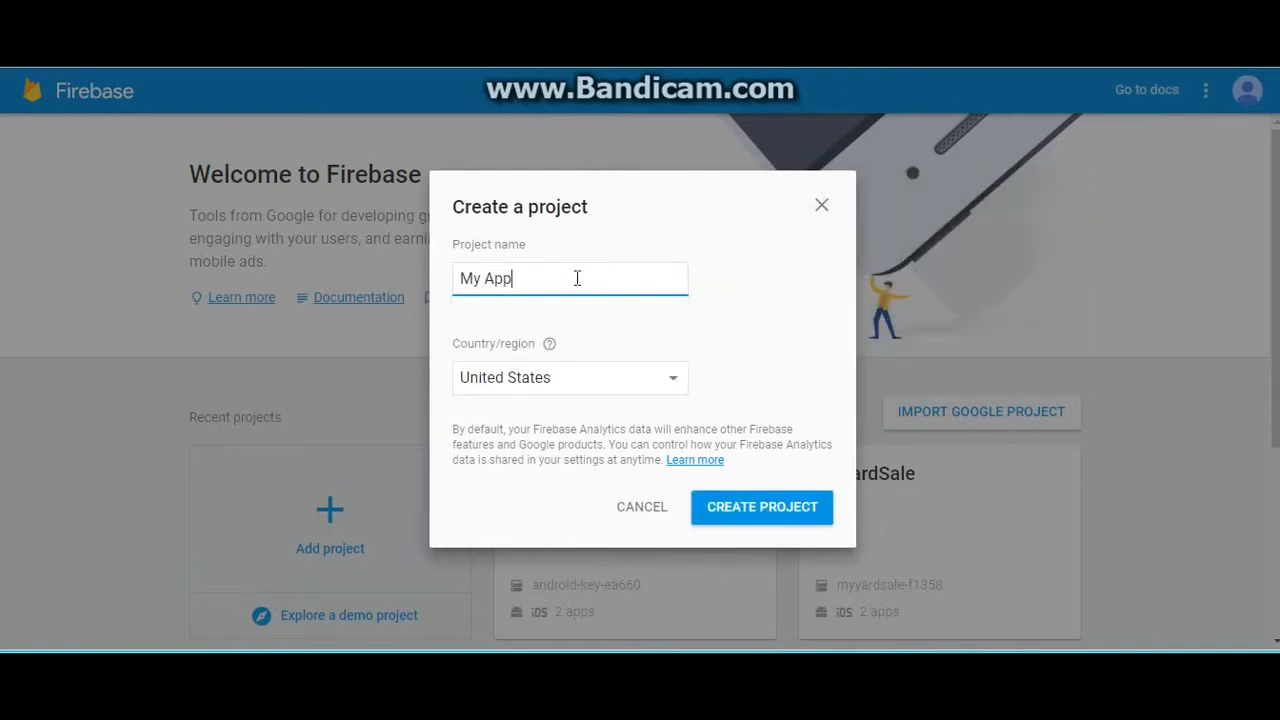
type("s")
left_click(770, 518)
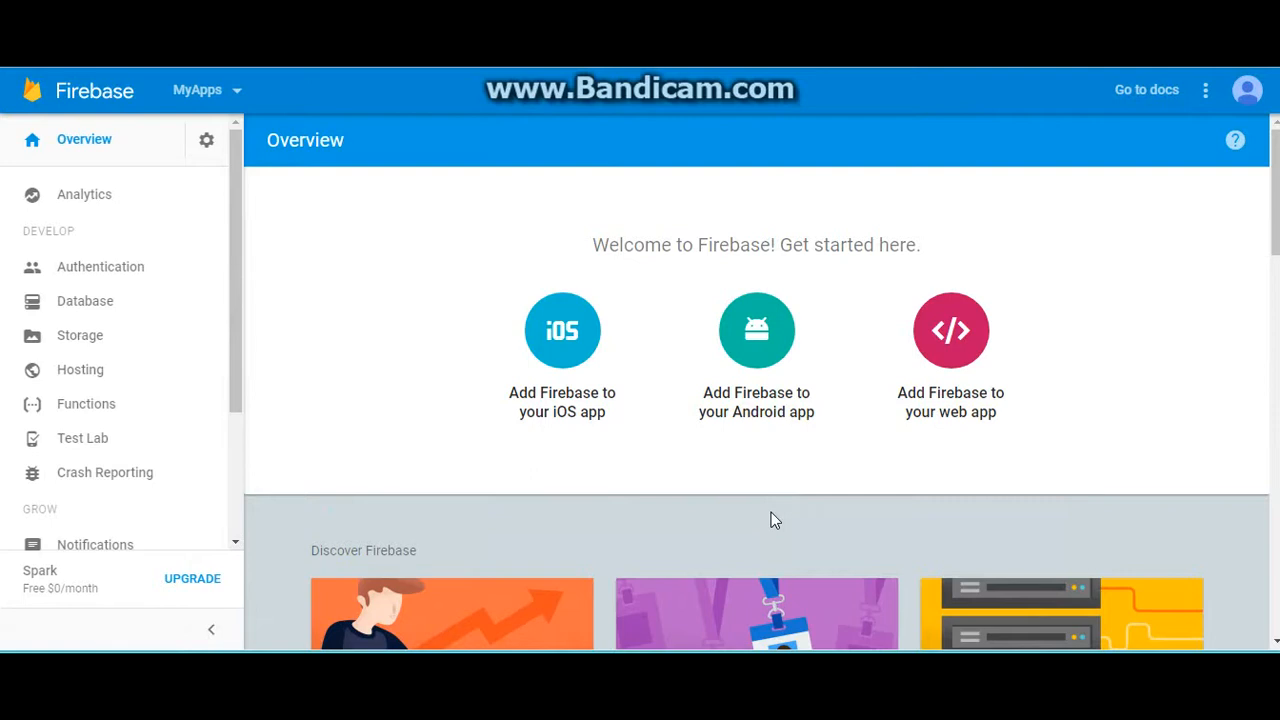
left_click(764, 350)
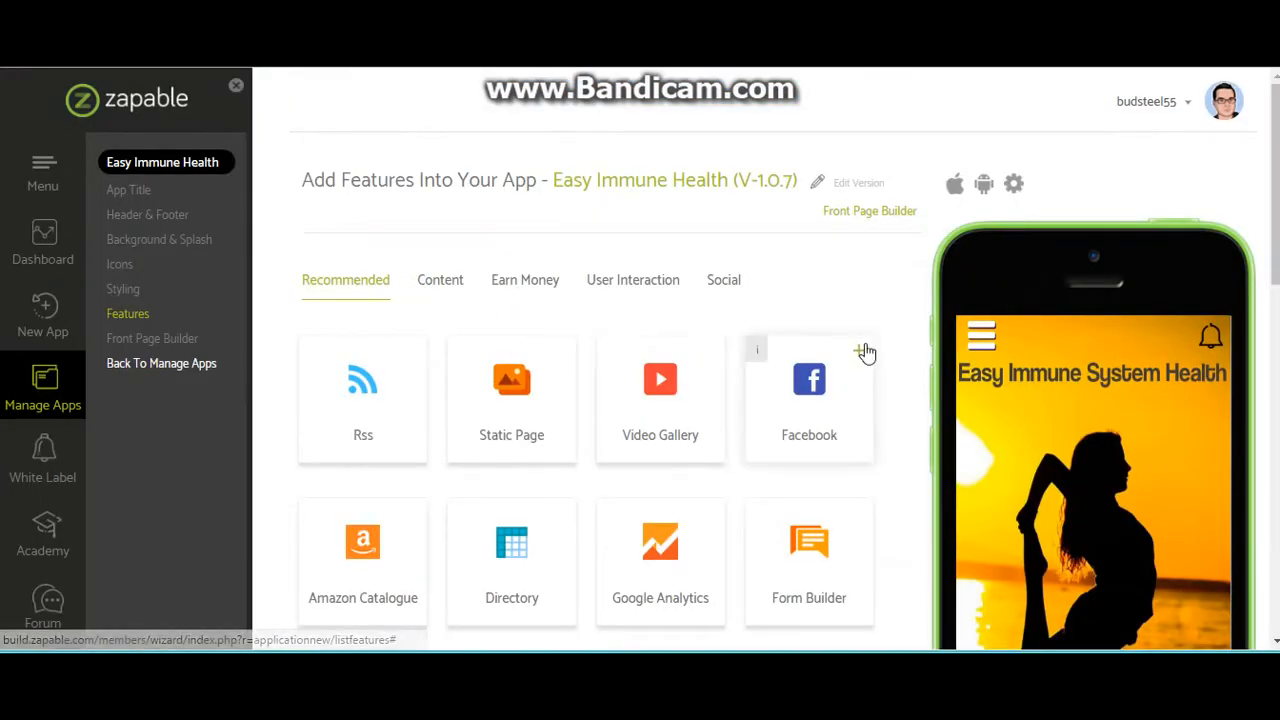
- Switch to Zapable and delete the Push Notification feature from the Easy Immune Health app
left_click_drag(1274, 236, 1276, 588)
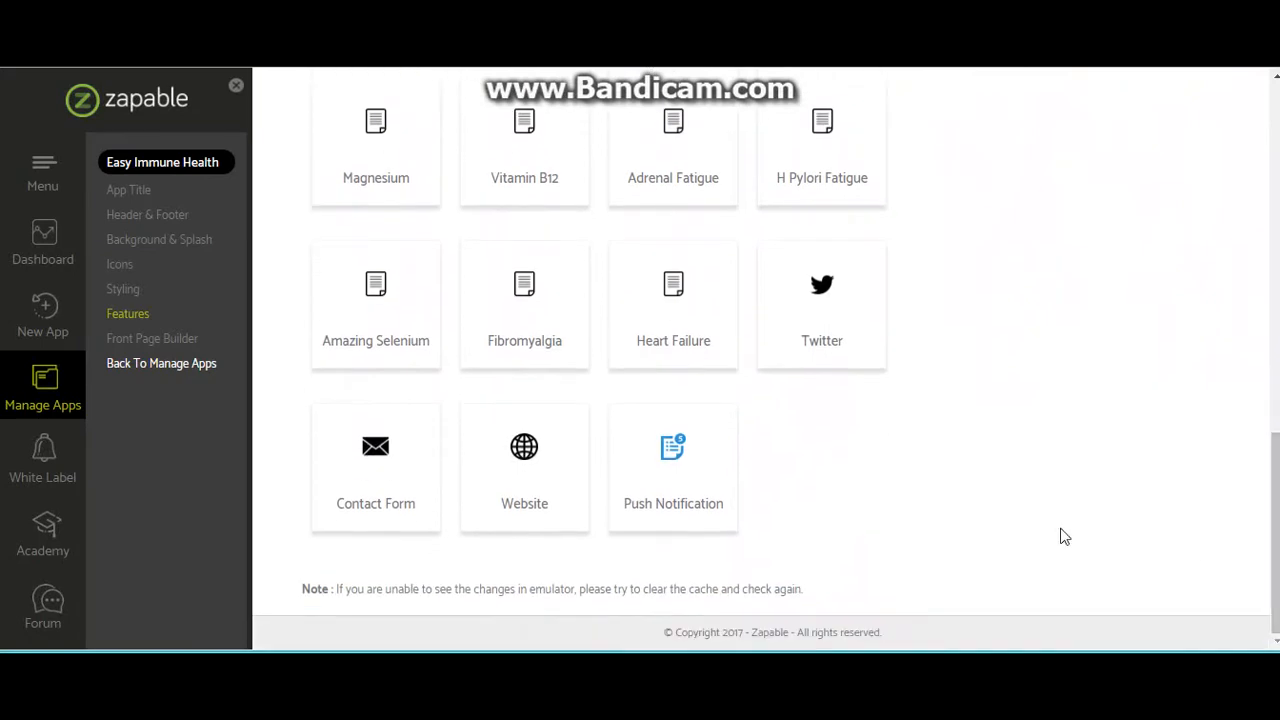
mouse_move(692, 422)
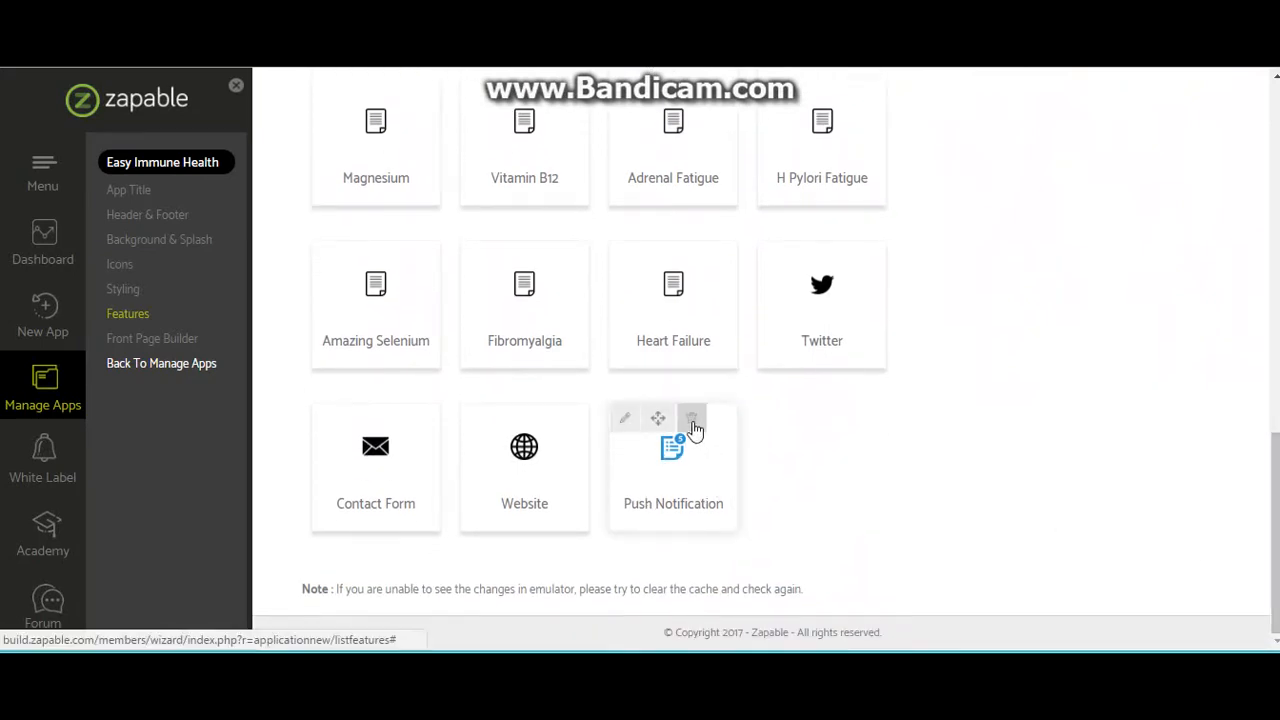
left_click(692, 420)
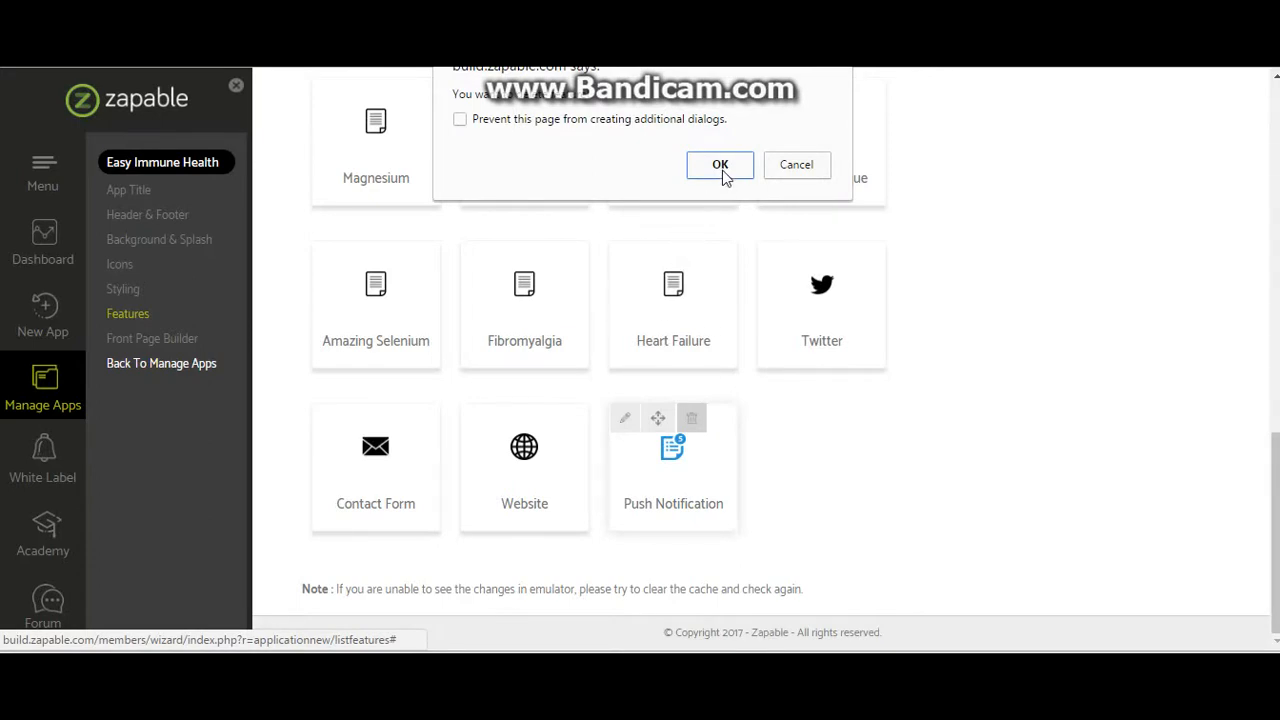
left_click(722, 170)
- Add the Firebase (Push Notification) feature to the Easy Immune Health app and open its settings for editing
left_click_drag(1274, 474, 884, 207)
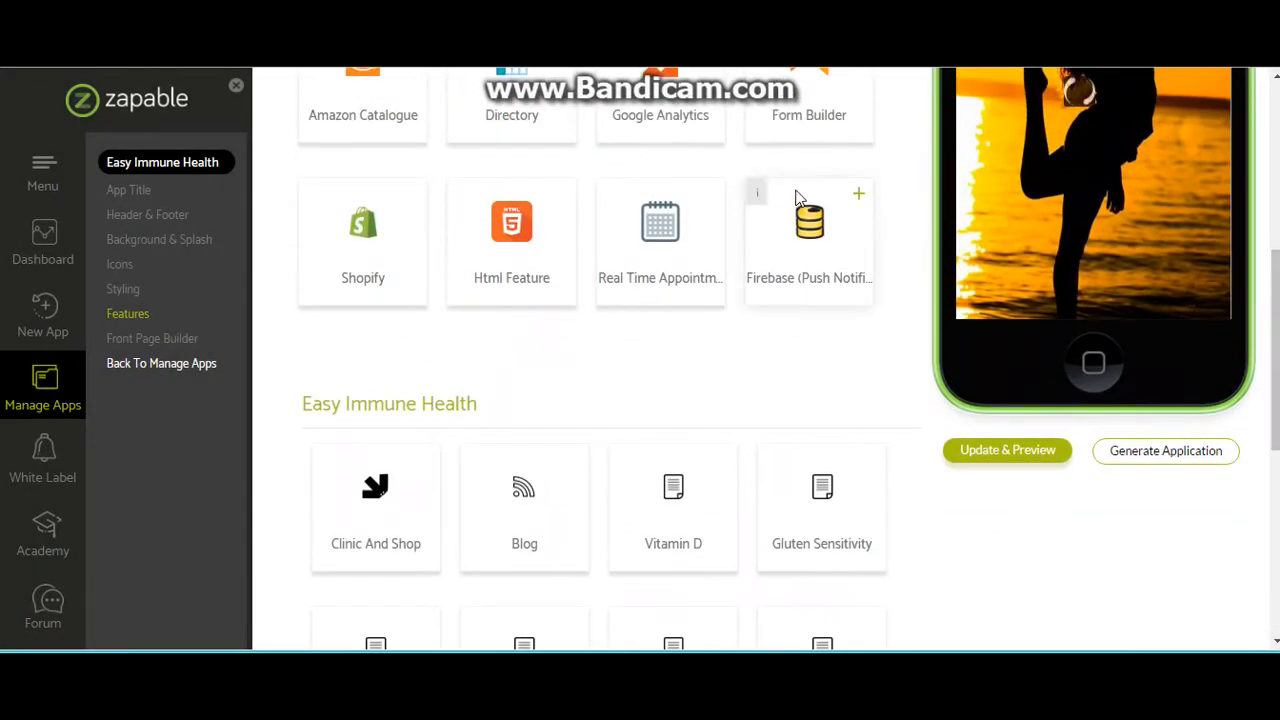
left_click(858, 198)
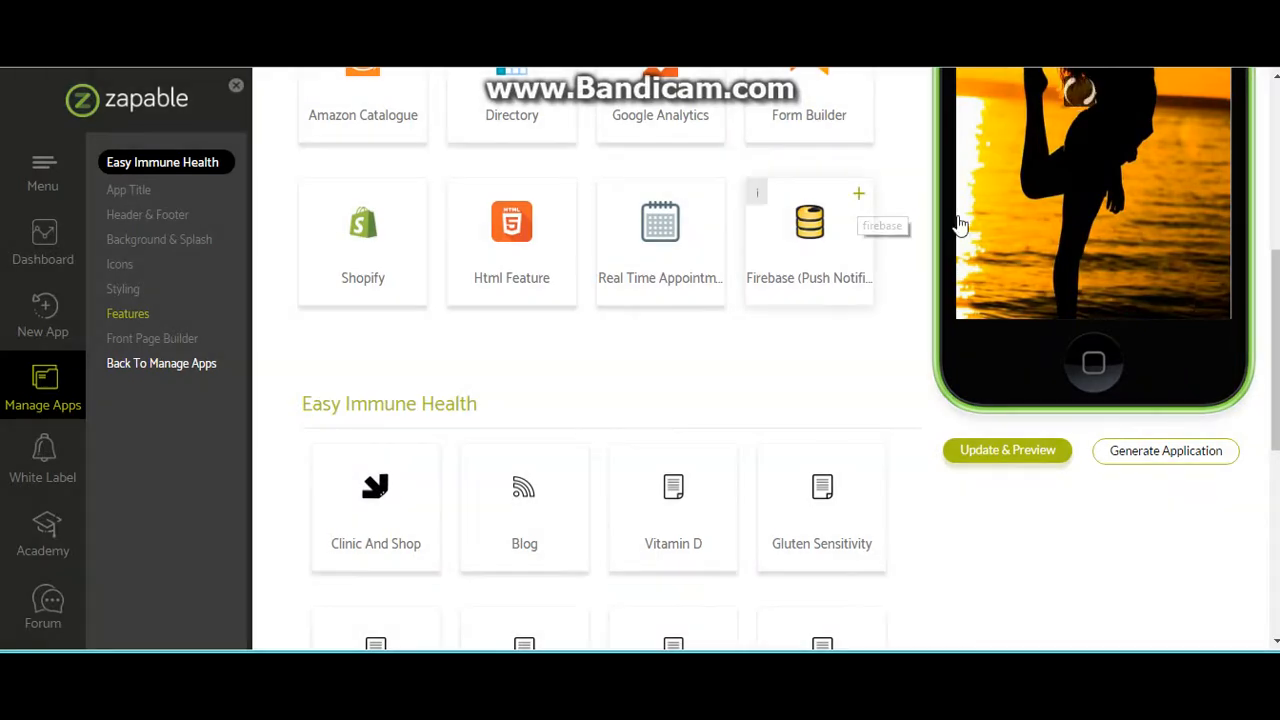
left_click_drag(1275, 278, 1275, 466)
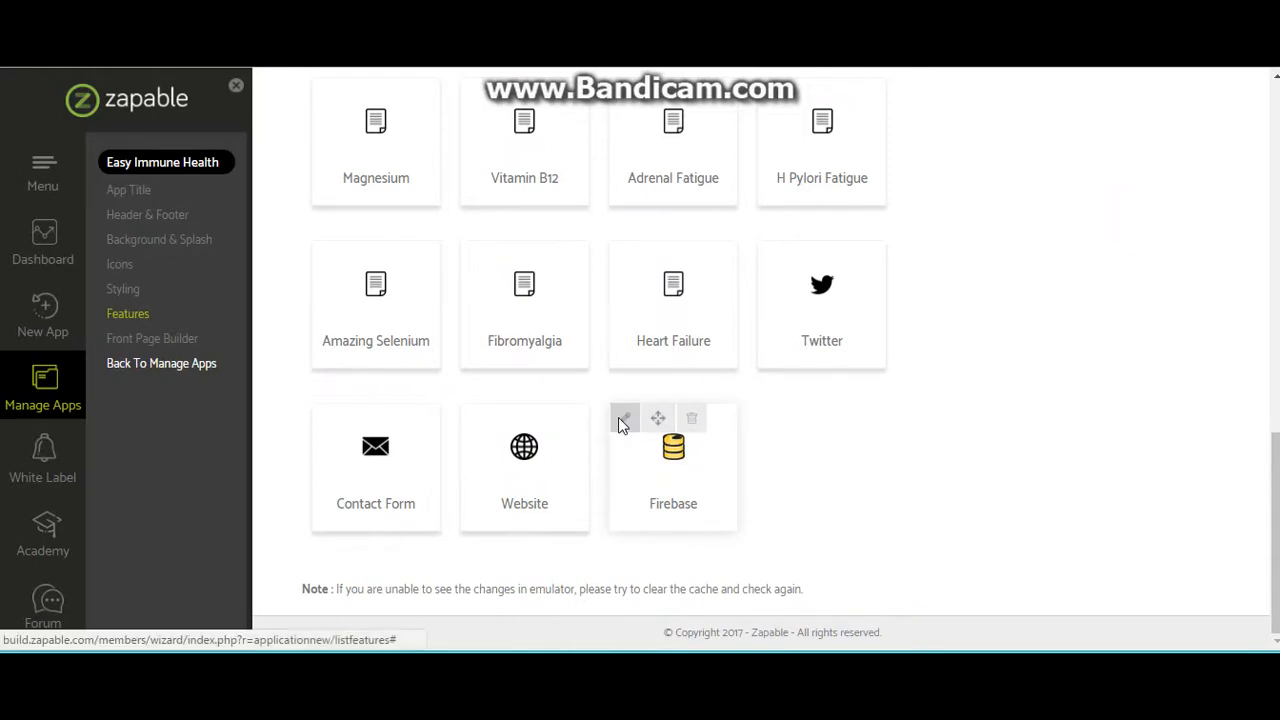
left_click(625, 419)
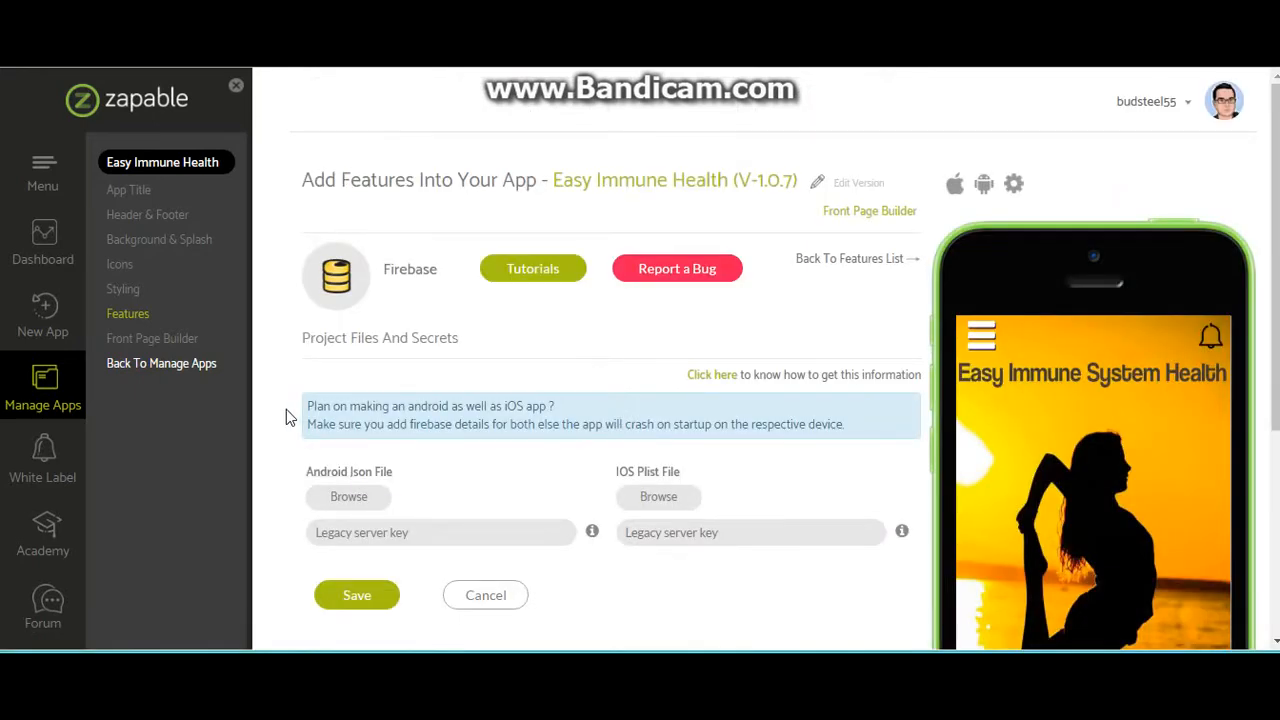
scroll(286, 414, "down", 1)
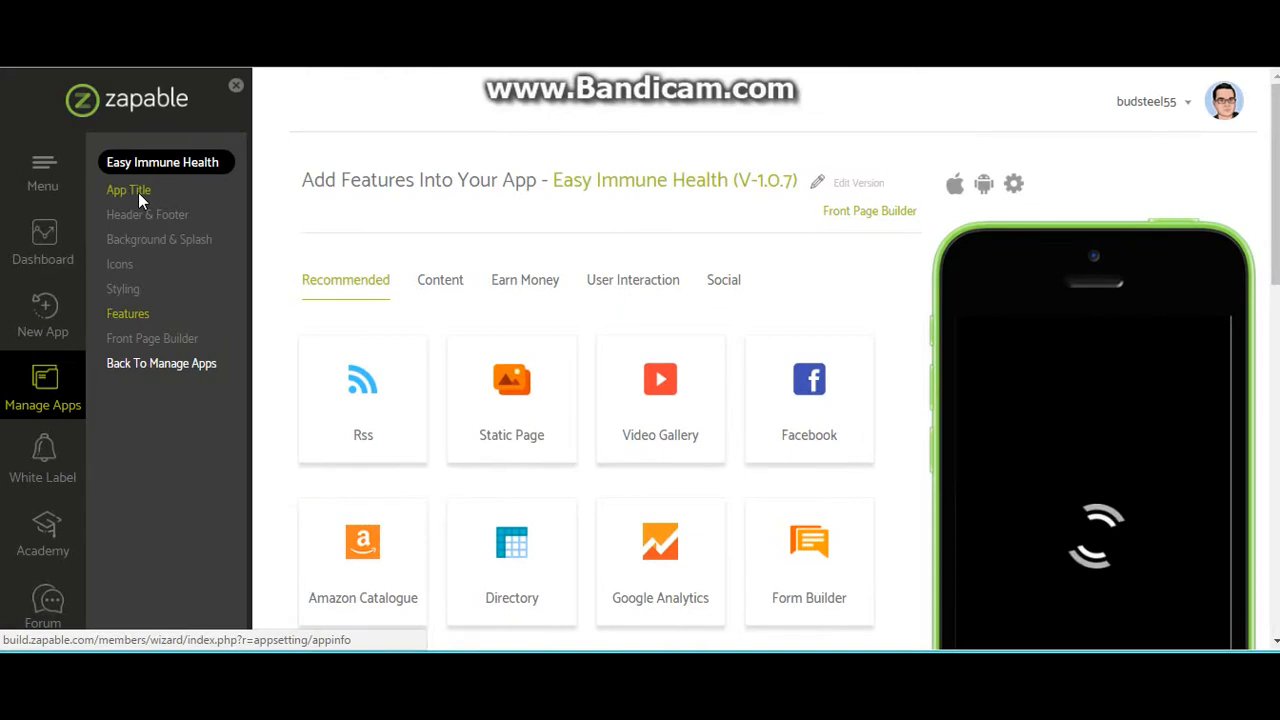
- Copy the App Id from the Easy Immune Health app's App Info page
left_click(137, 192)
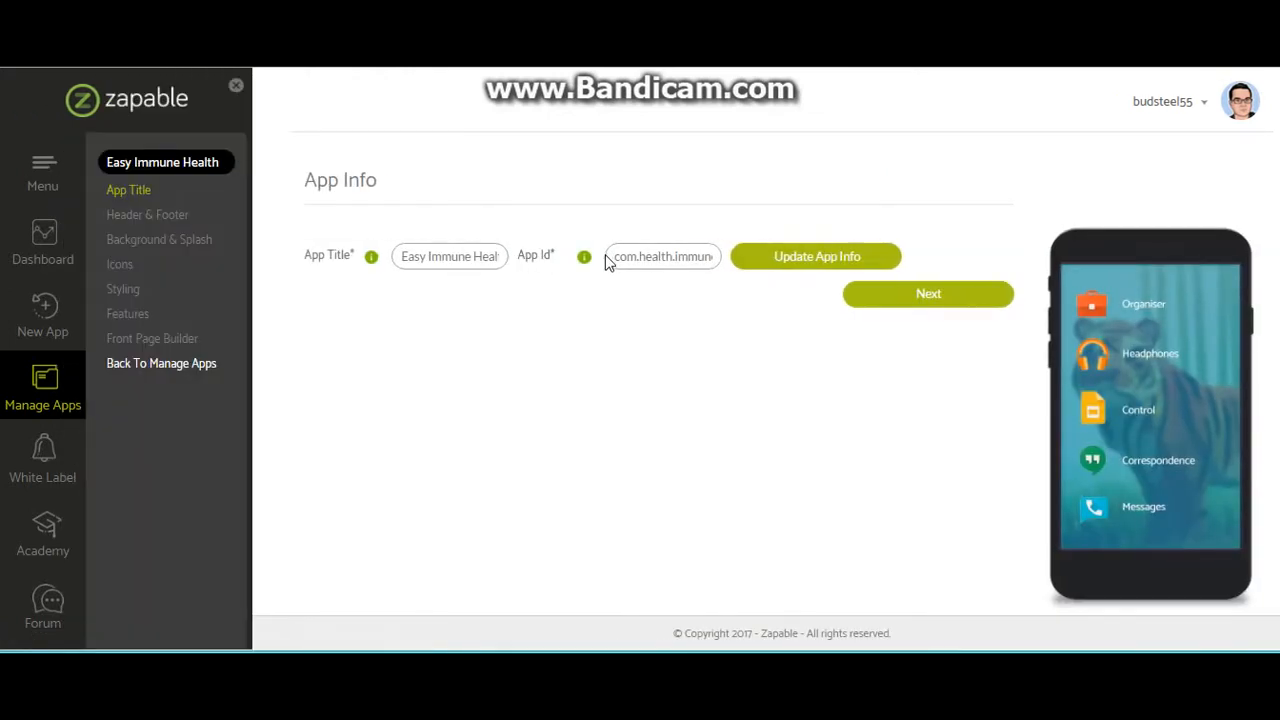
left_click_drag(613, 262, 713, 263)
right_click(706, 261)
left_click(737, 272)
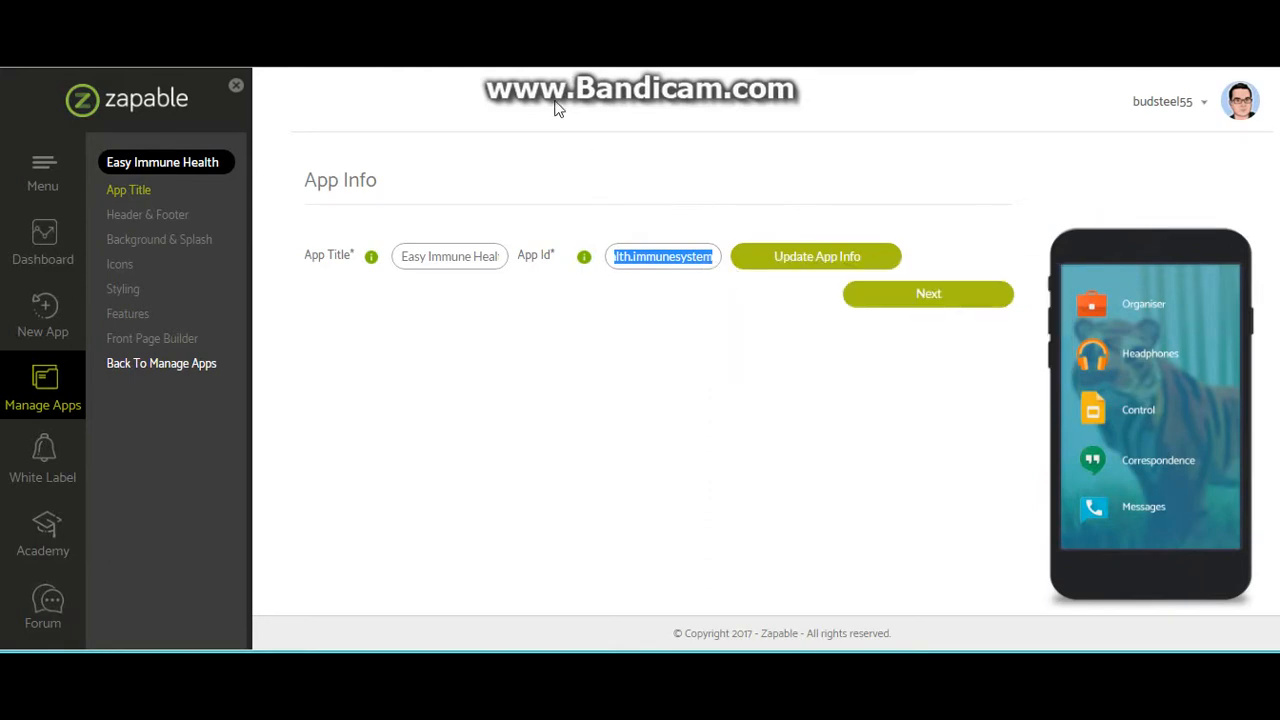
- Switch to Firebase and register the Android app with the copied package name com.health.immunesystem
key("ctrl+Tab")
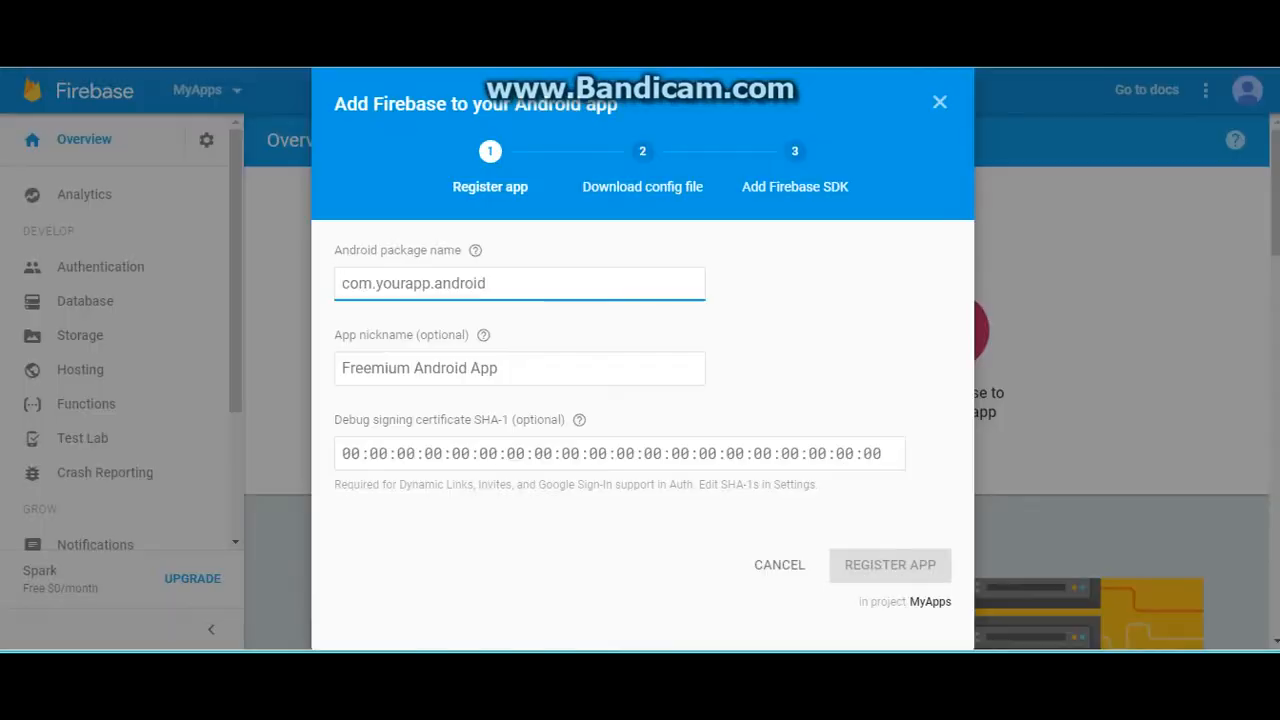
right_click(376, 289)
left_click(443, 406)
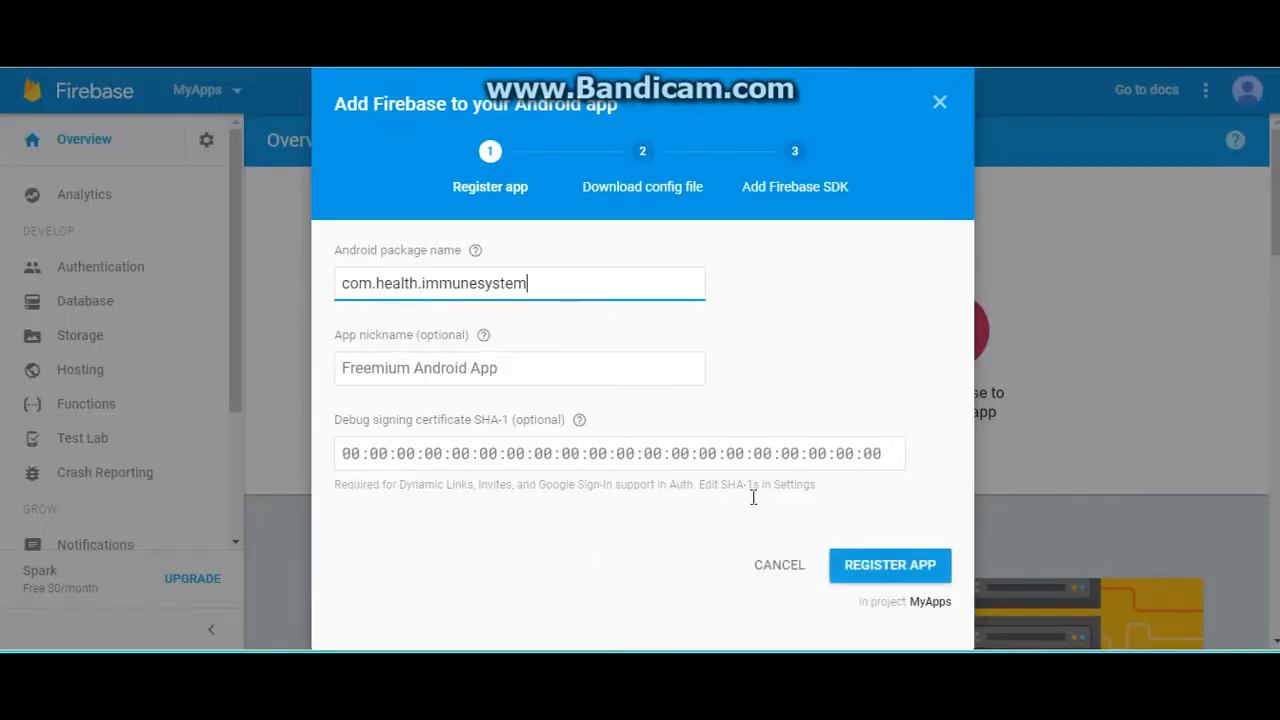
left_click(902, 573)
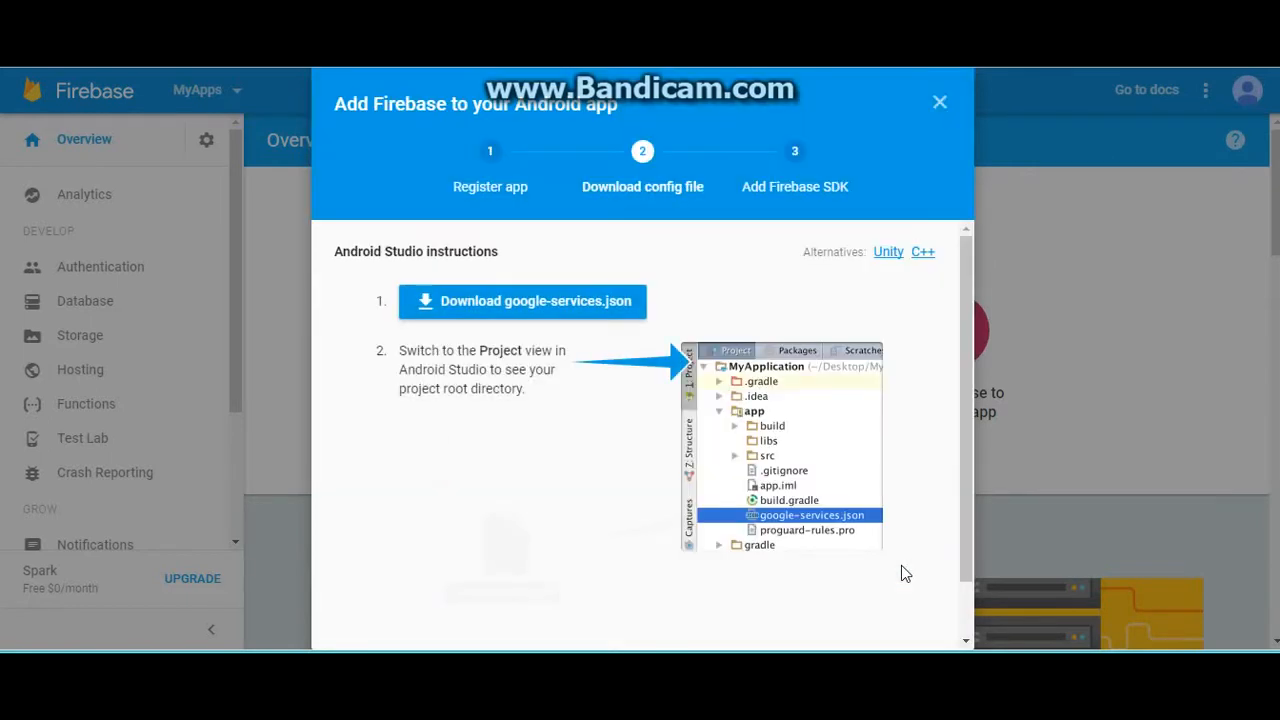
- Download the google-services.json config file and finish the Android app setup
left_click(525, 316)
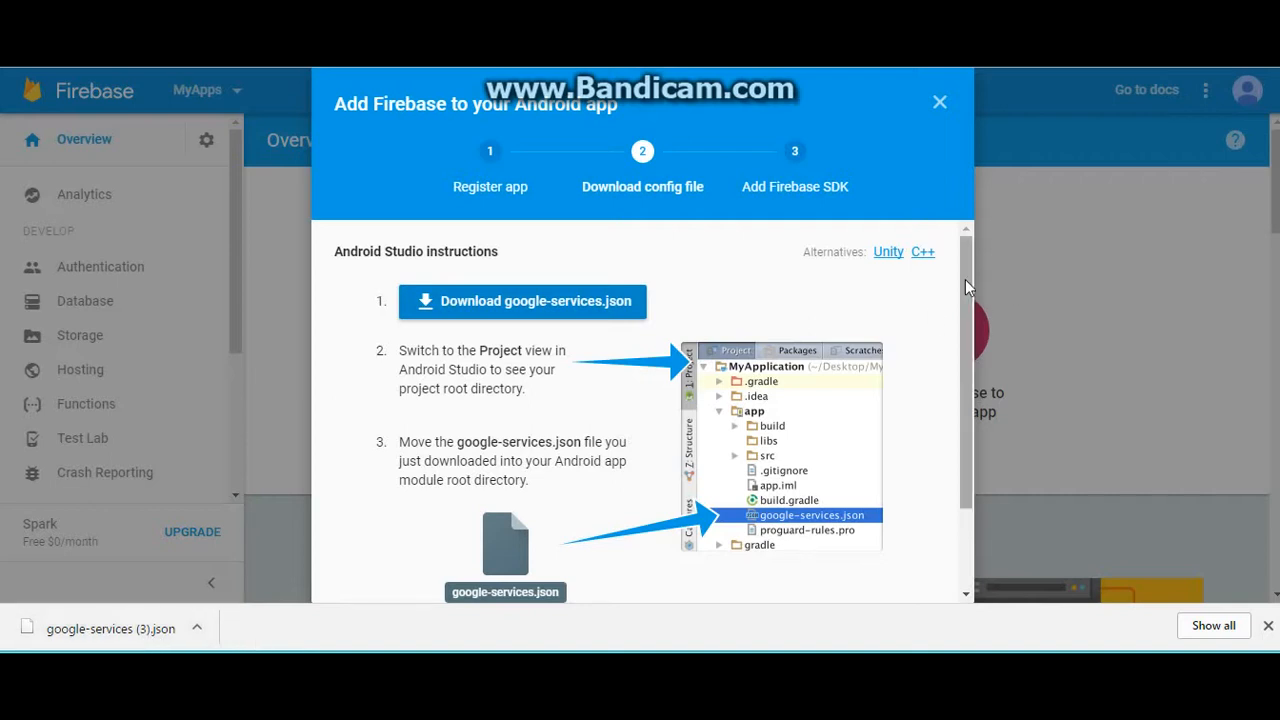
scroll(964, 310, "down", 2)
left_click(872, 556)
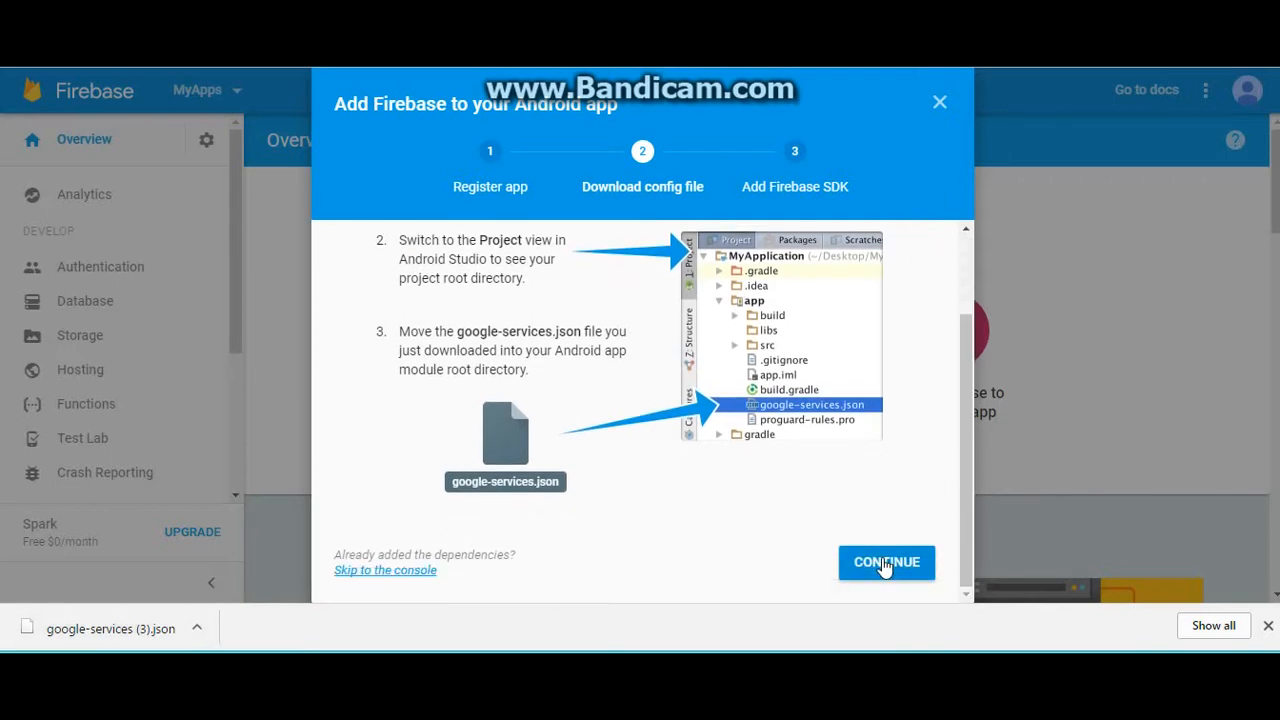
left_click_drag(968, 472, 968, 556)
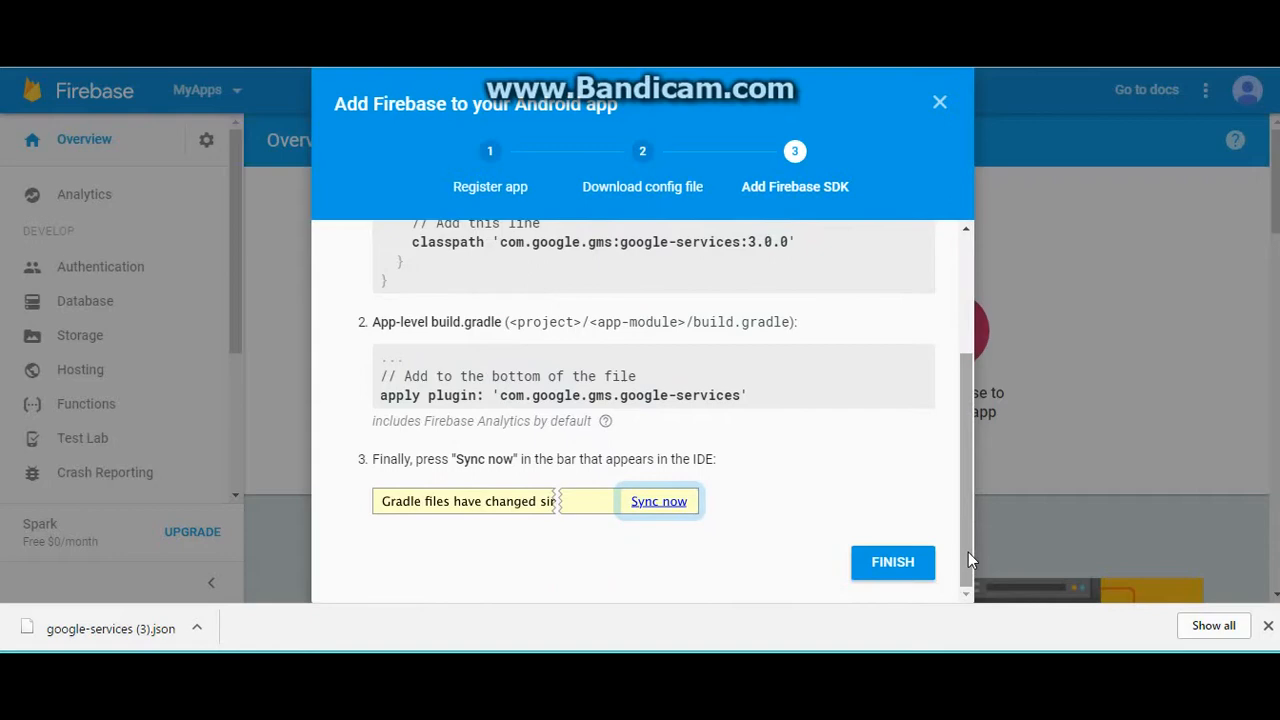
left_click(906, 565)
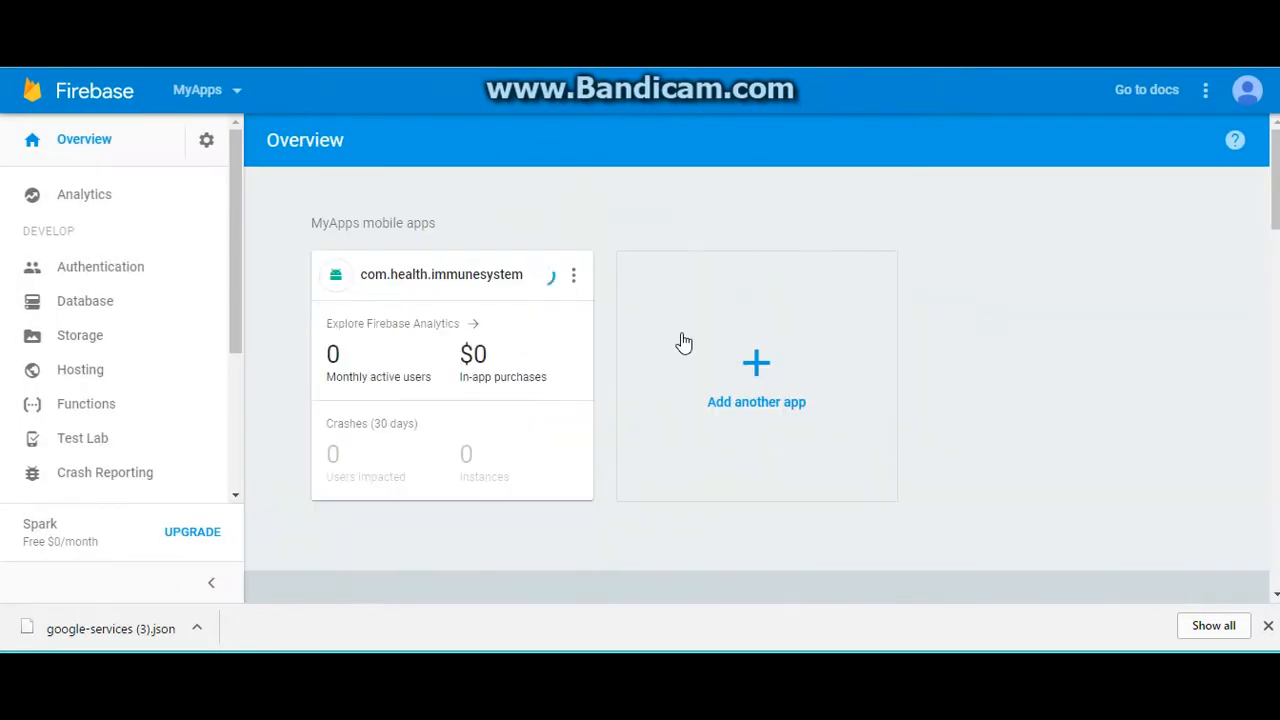
- Copy the legacy server key from the Cloud Messaging settings of the com.health.immunesystem app's project
left_click(574, 279)
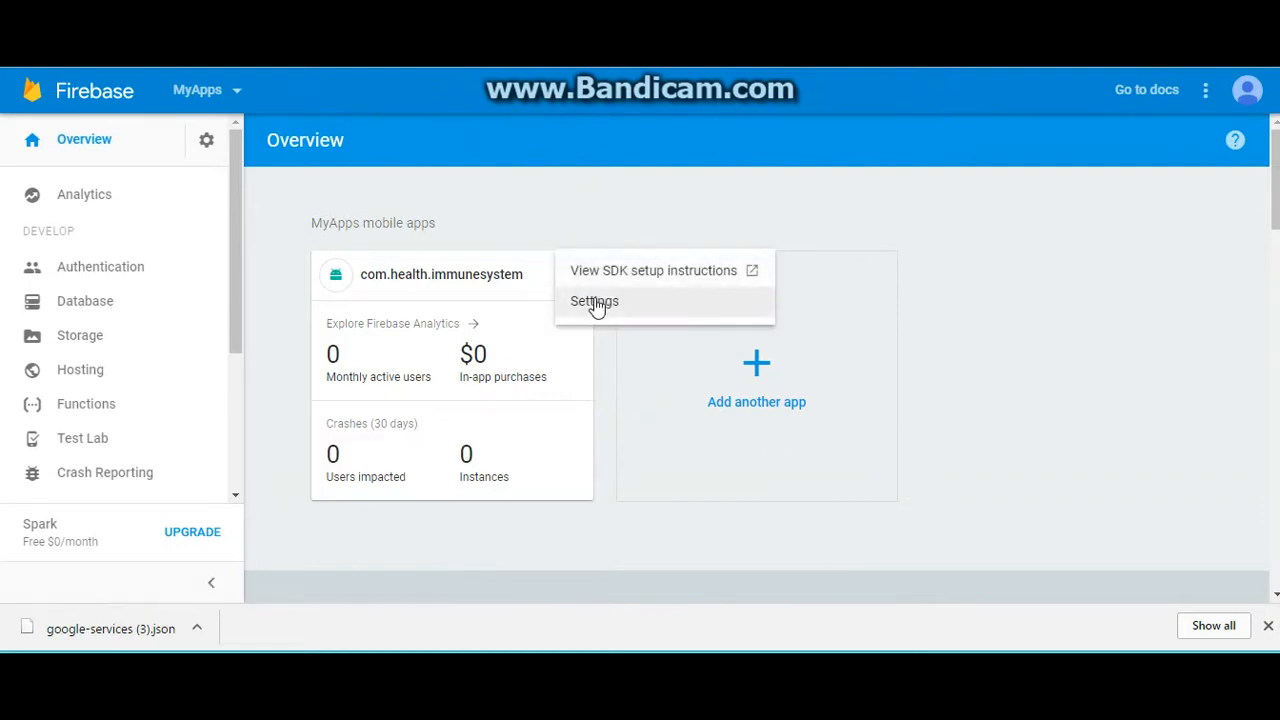
left_click(608, 303)
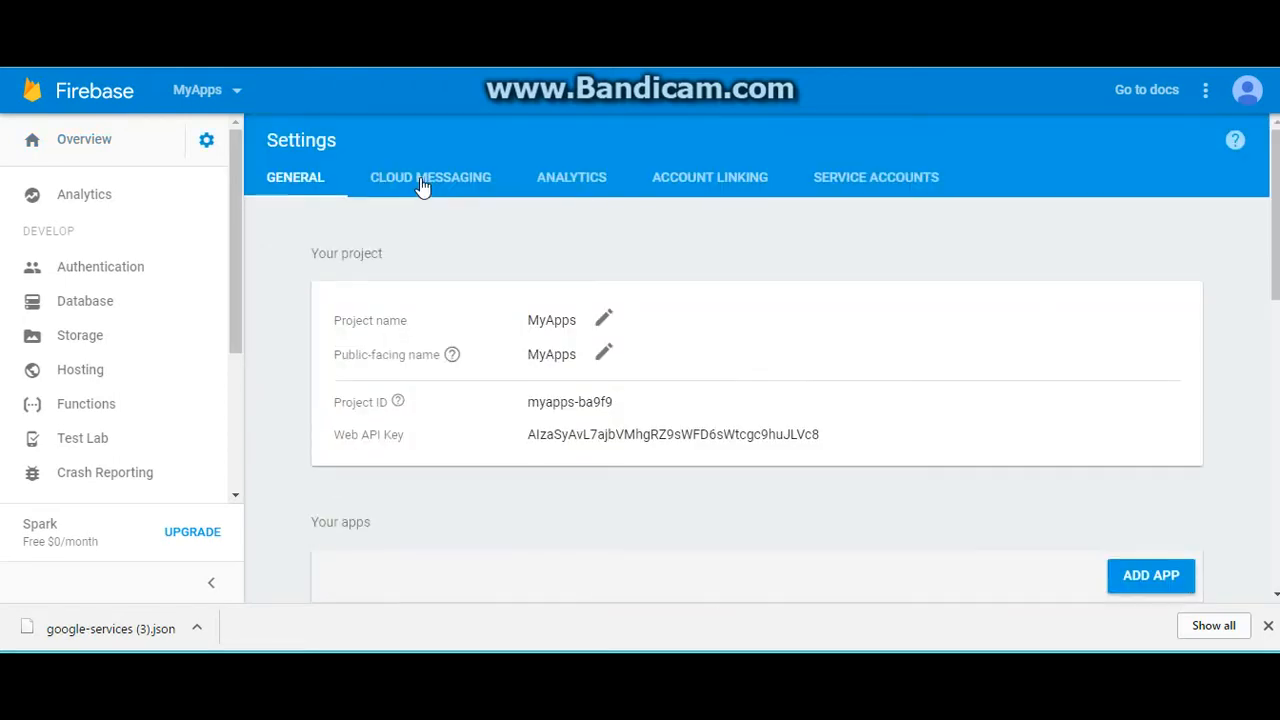
left_click(440, 180)
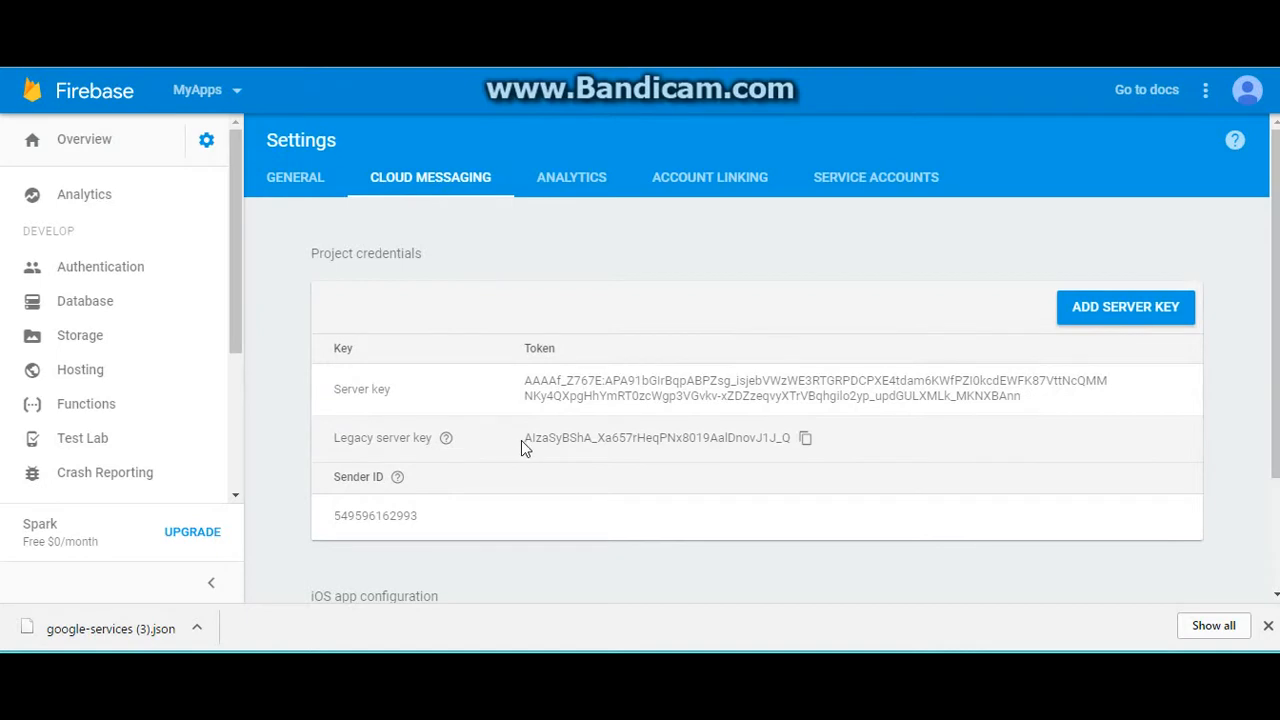
left_click_drag(524, 440, 788, 442)
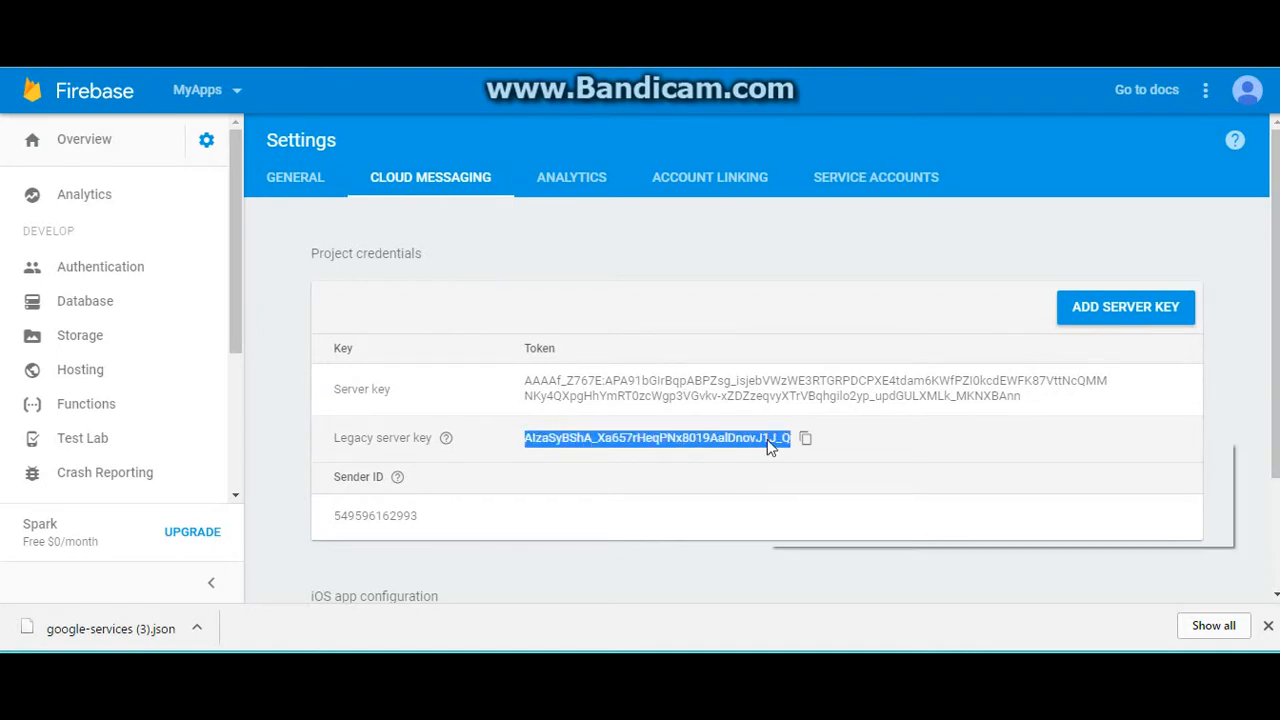
right_click(767, 442)
left_click(803, 451)
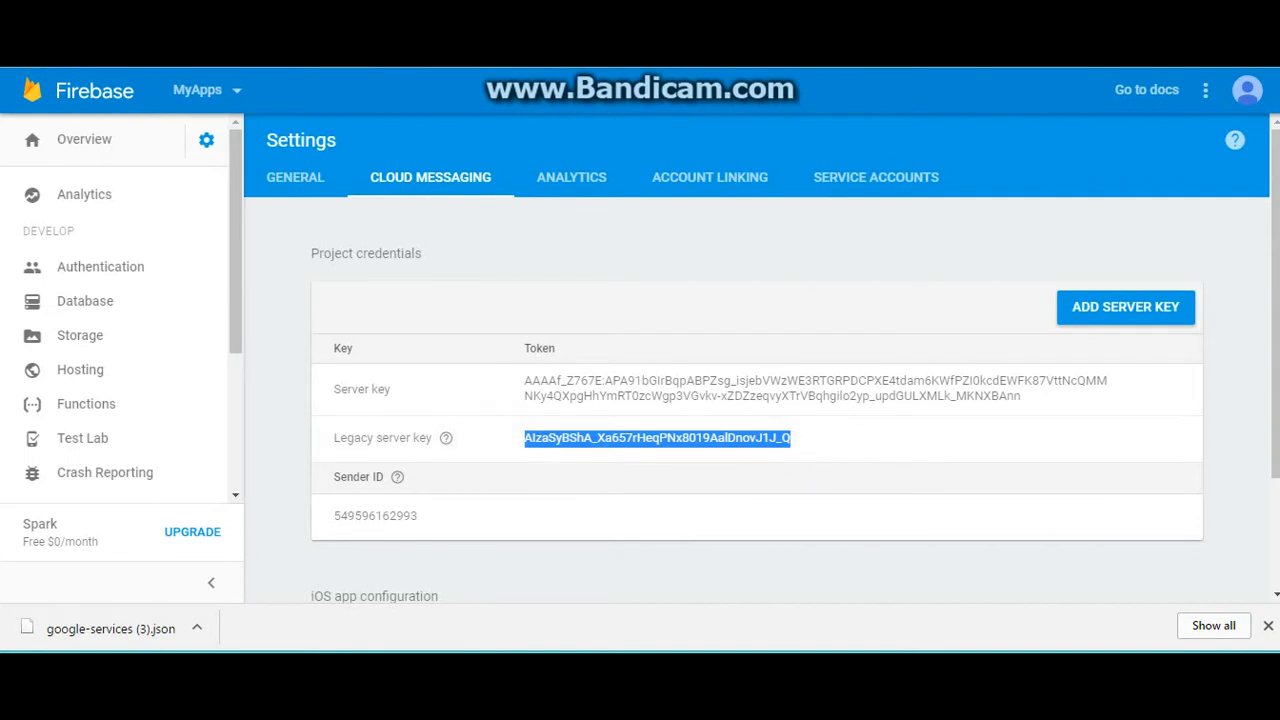
- Switch to Zapable and paste the copied key into the Firebase feature's Android legacy server key field
key("ctrl+Tab")
right_click(384, 412)
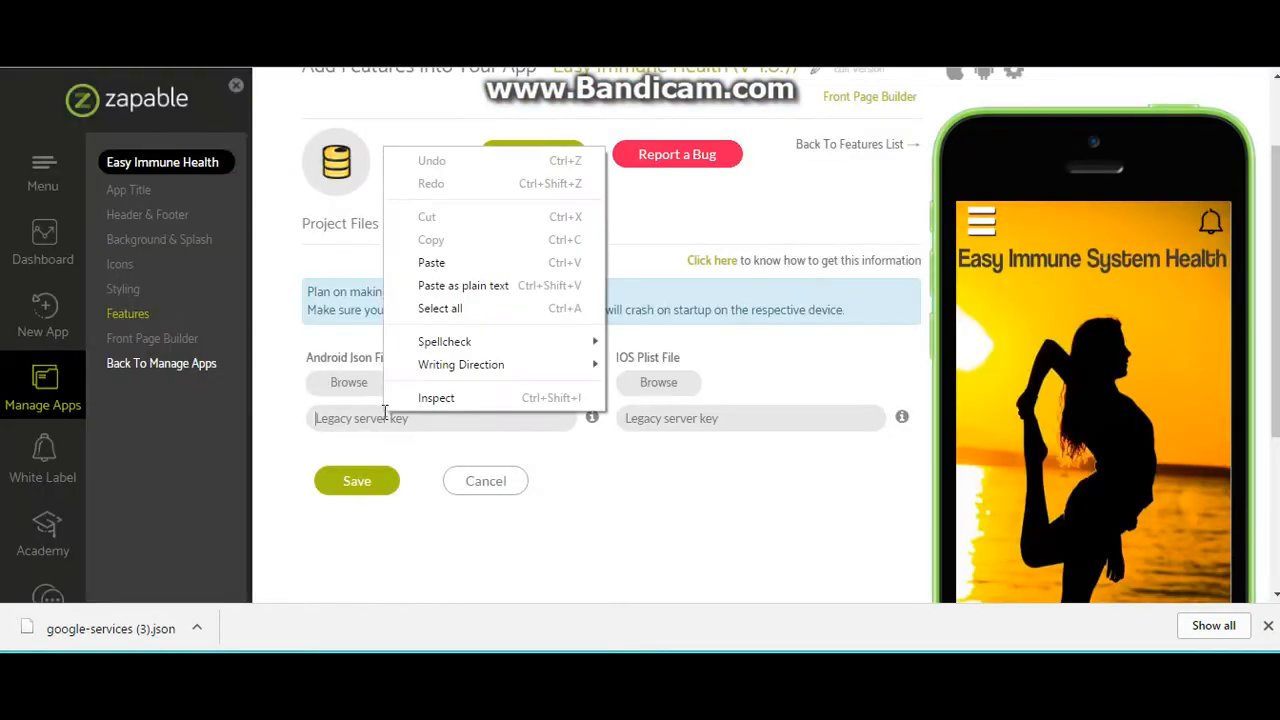
left_click(484, 264)
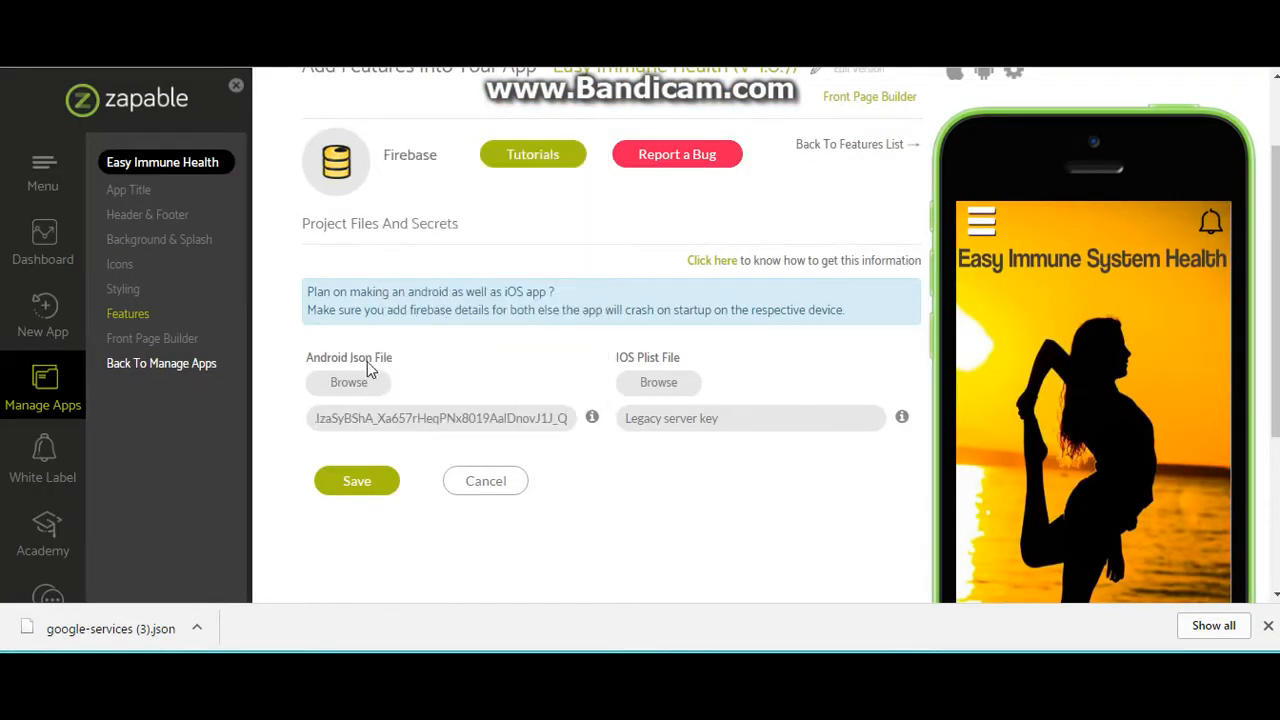
- Upload google-services (3).json from the Downloads folder as the Firebase feature's Android Json File
left_click(351, 388)
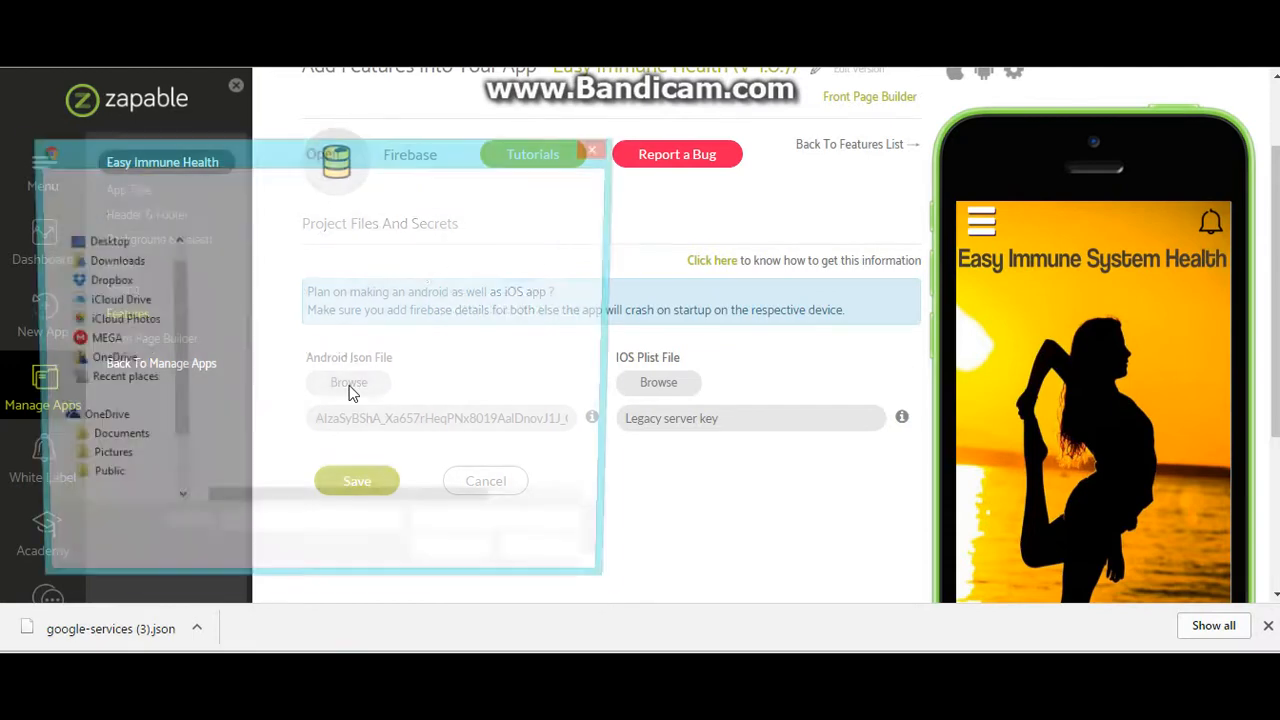
scroll(178, 395, "down", 4)
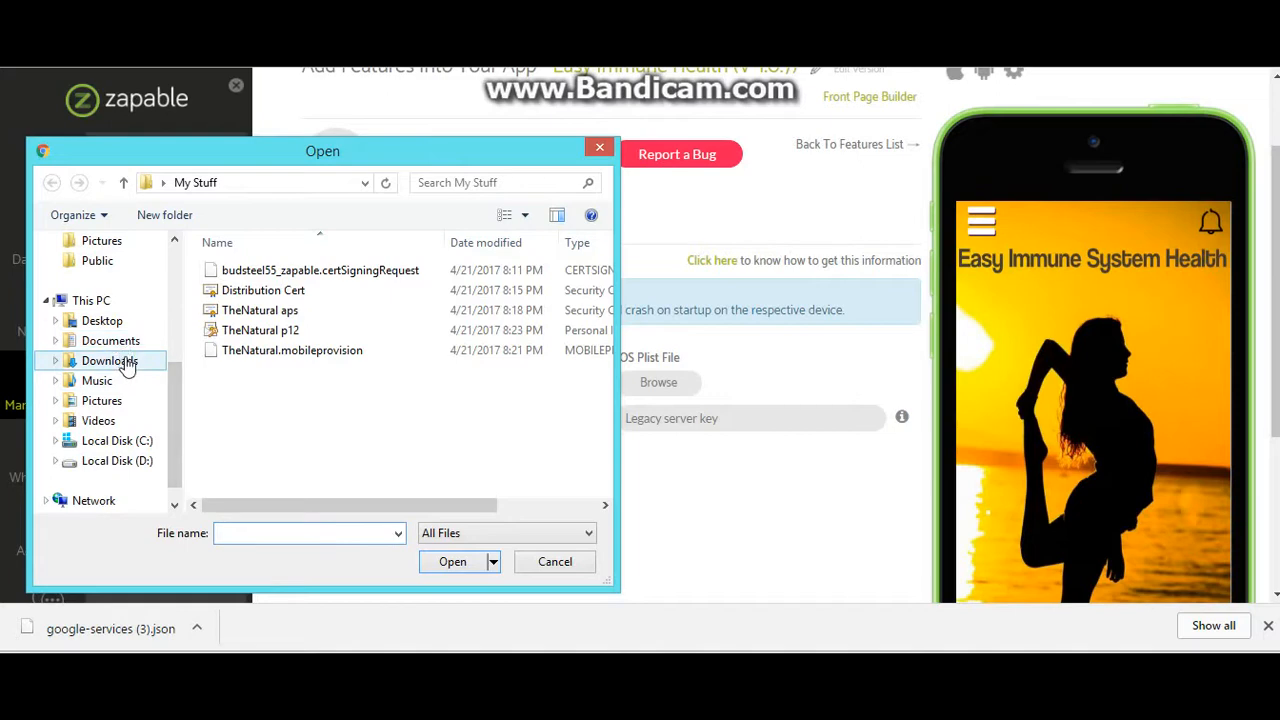
left_click(126, 362)
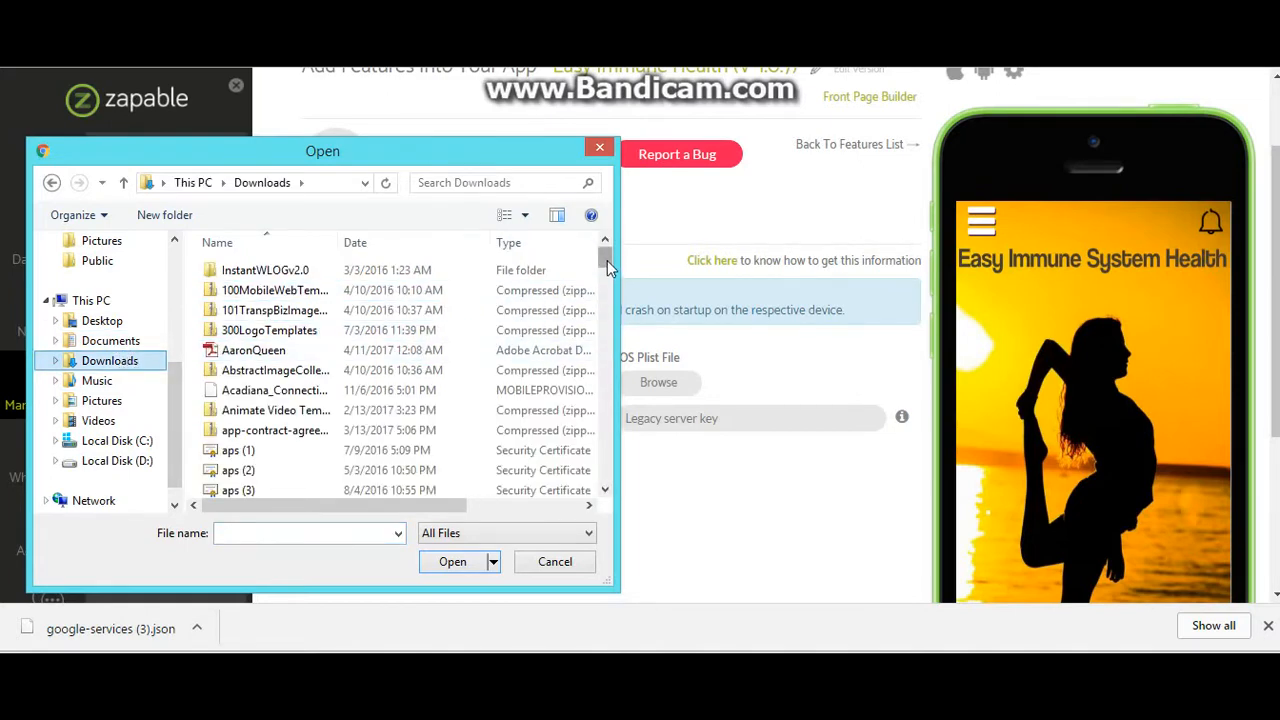
left_click_drag(610, 267, 610, 340)
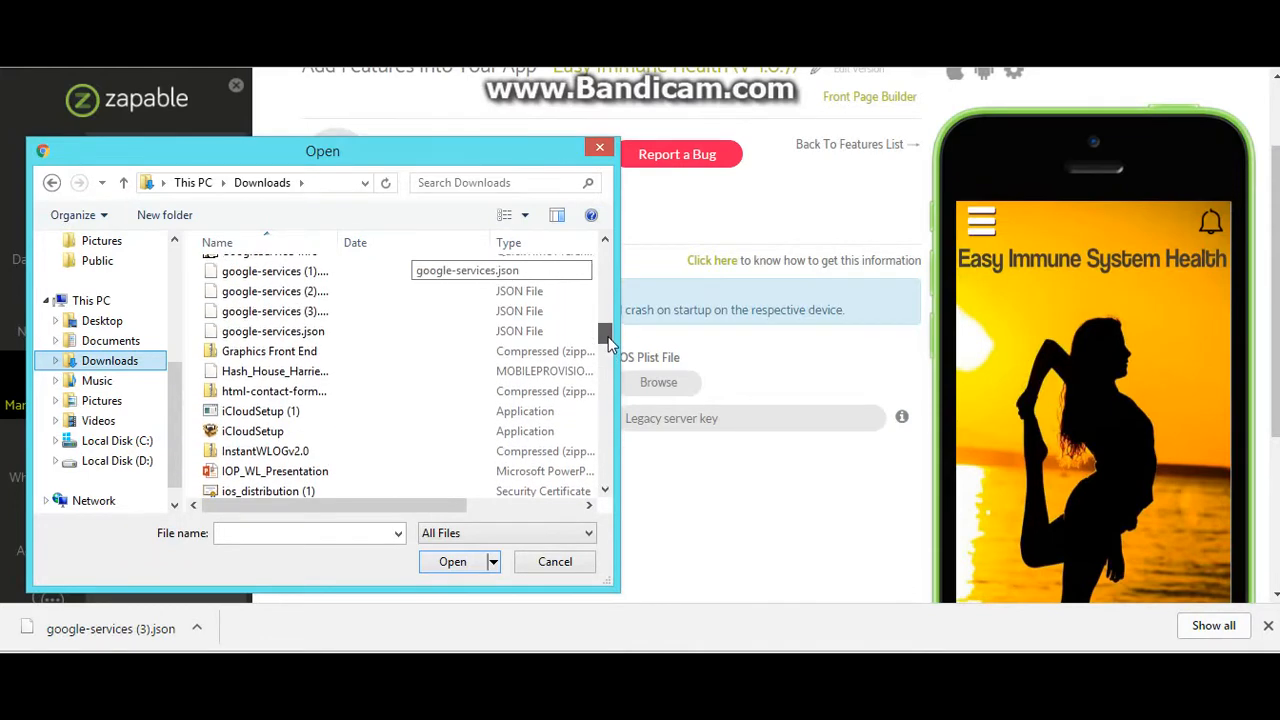
left_click(291, 313)
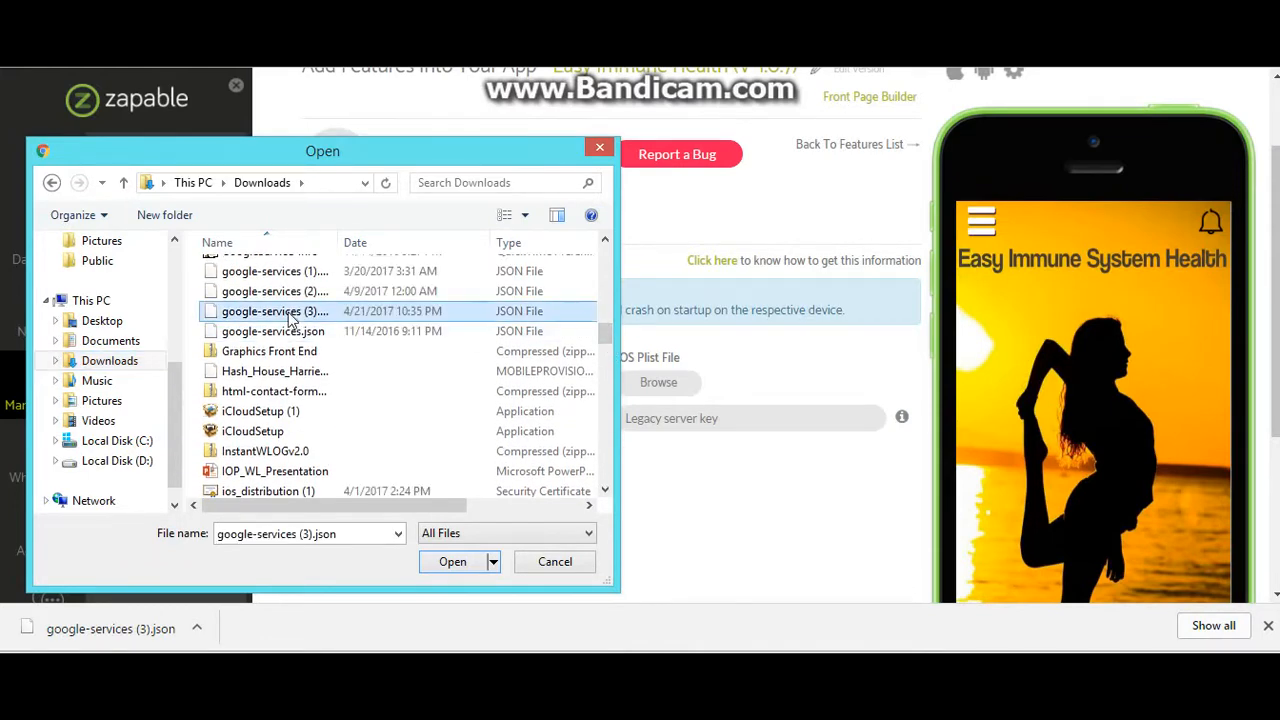
left_click(455, 562)
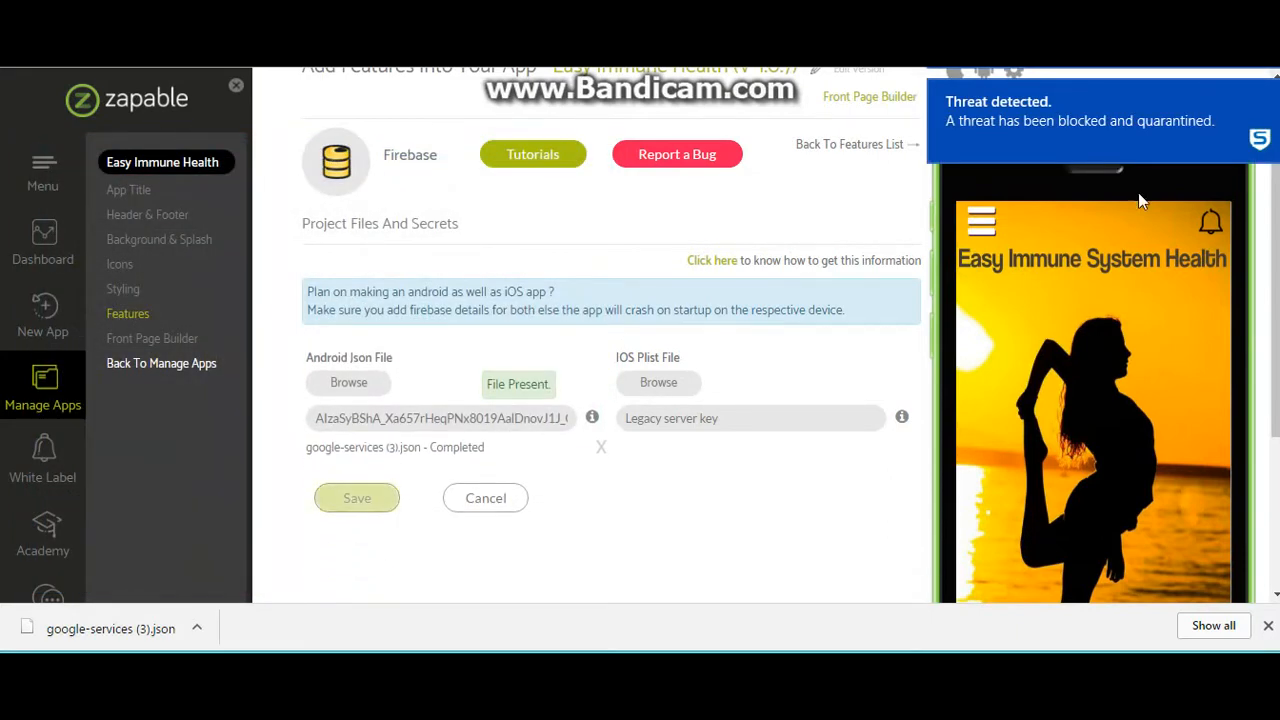
- Save the Firebase feature's Android details, paste the copied legacy server key into the iOS field, and save again
left_click(1275, 93)
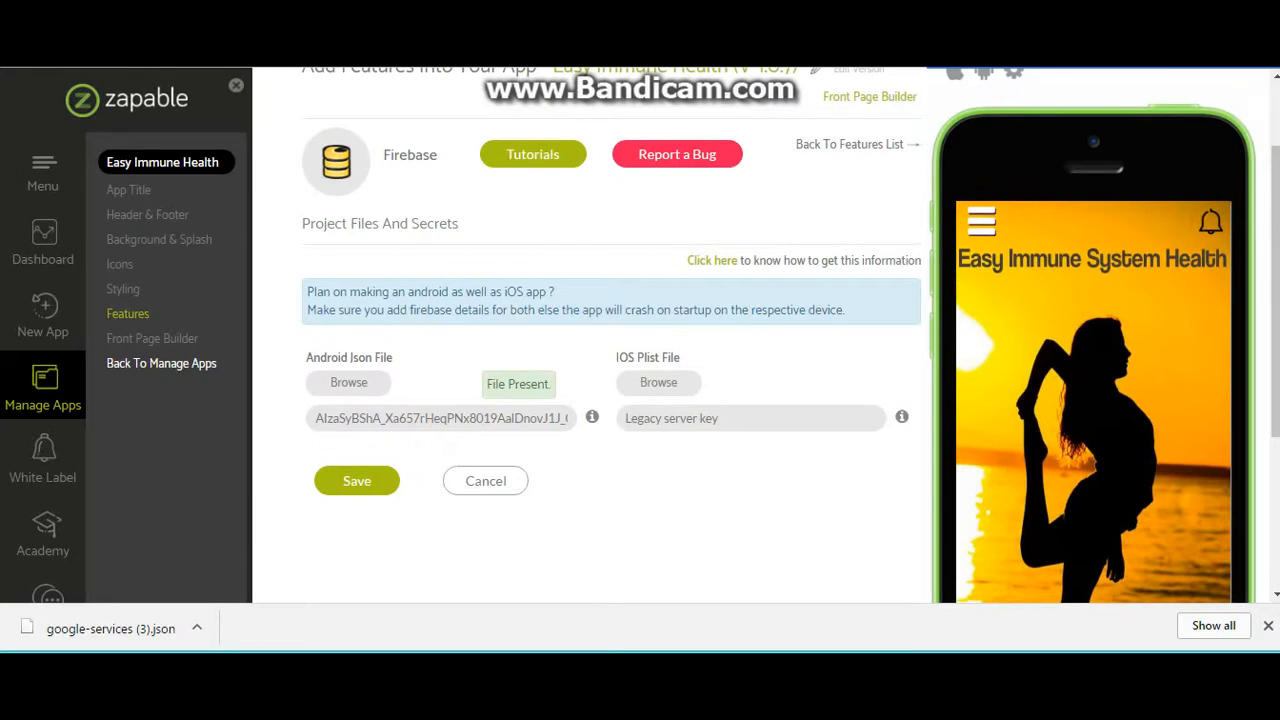
left_click(379, 484)
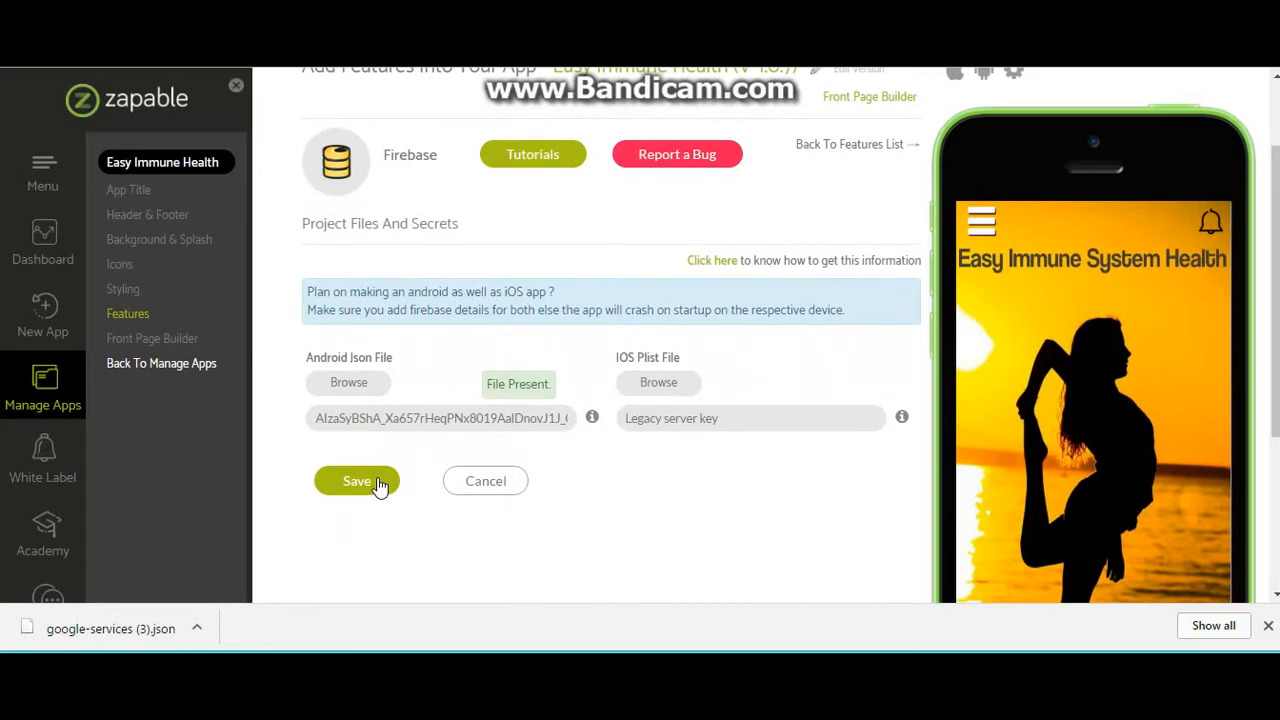
right_click(666, 418)
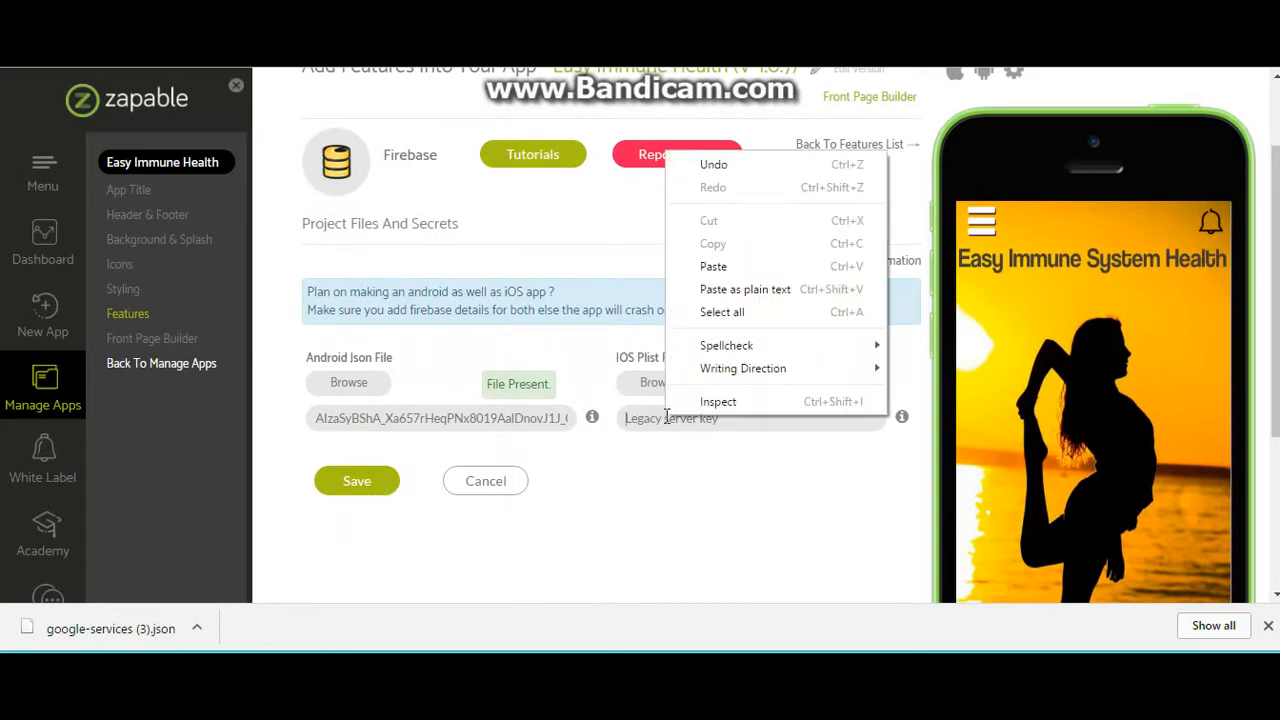
left_click(765, 266)
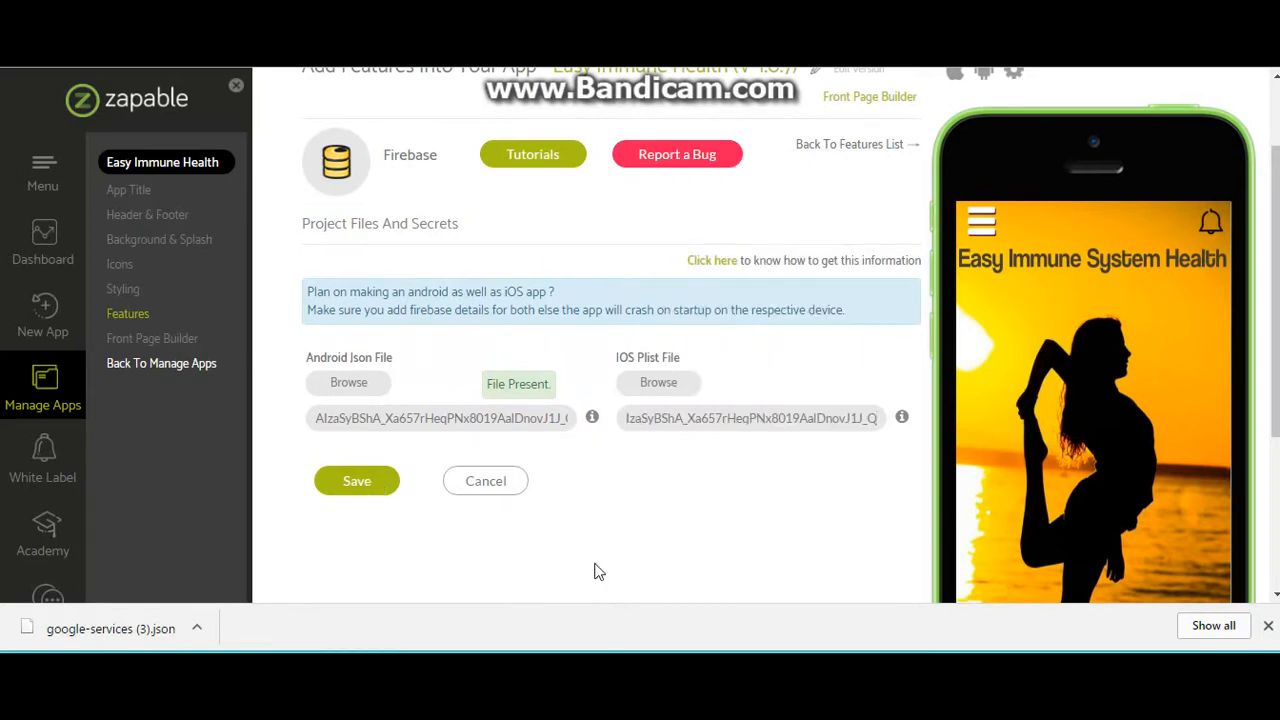
left_click(342, 489)
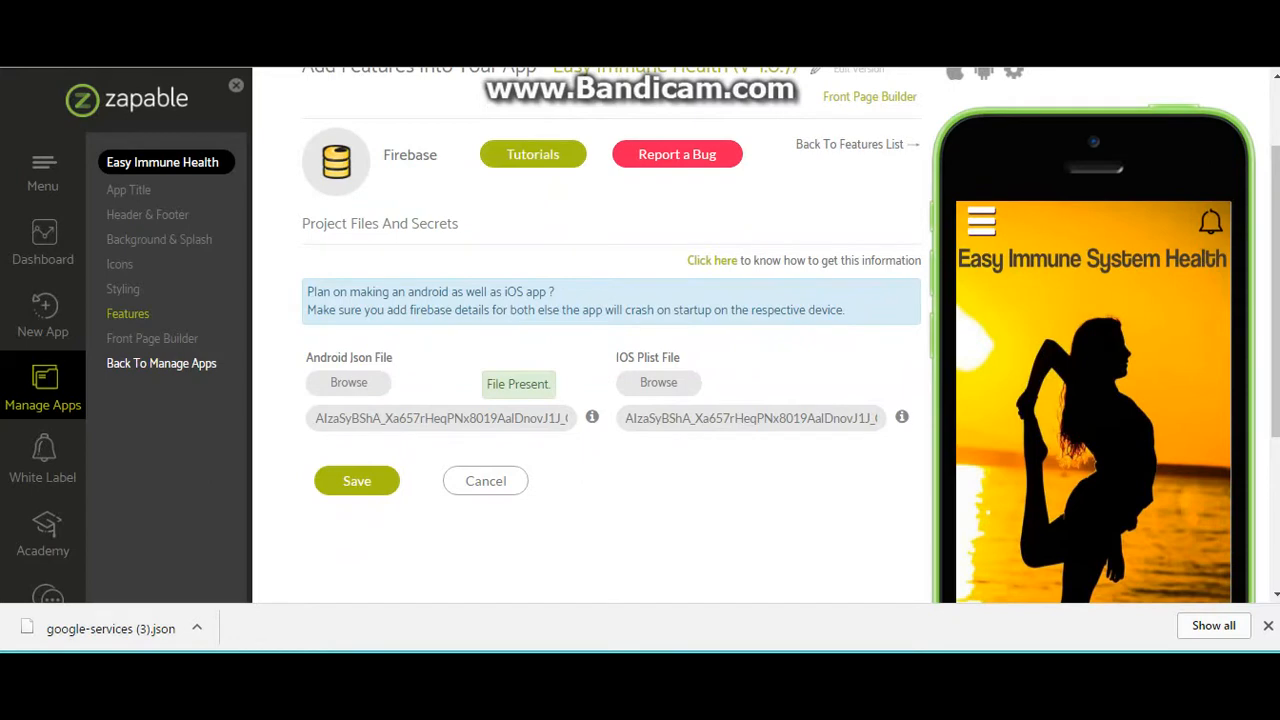
- Switch to Firebase and start adding an iOS app from the MyApps project's general settings
key("ctrl+Tab")
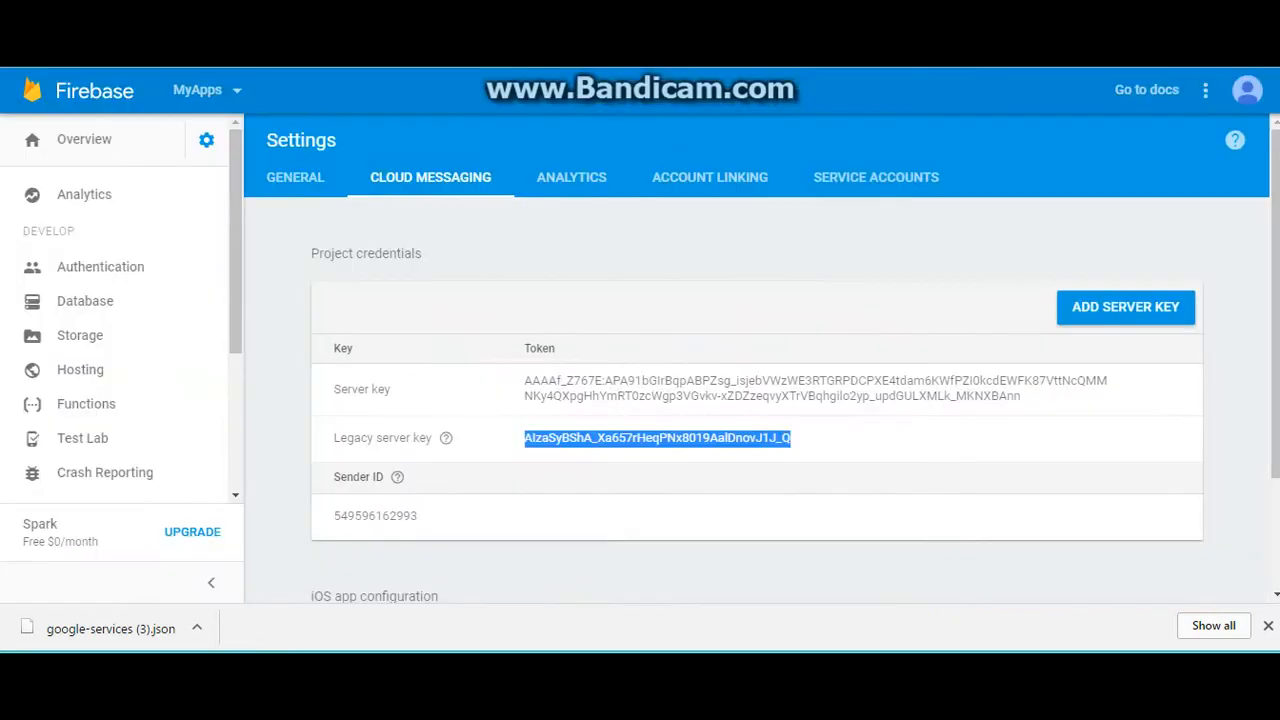
left_click(295, 352)
left_click(298, 190)
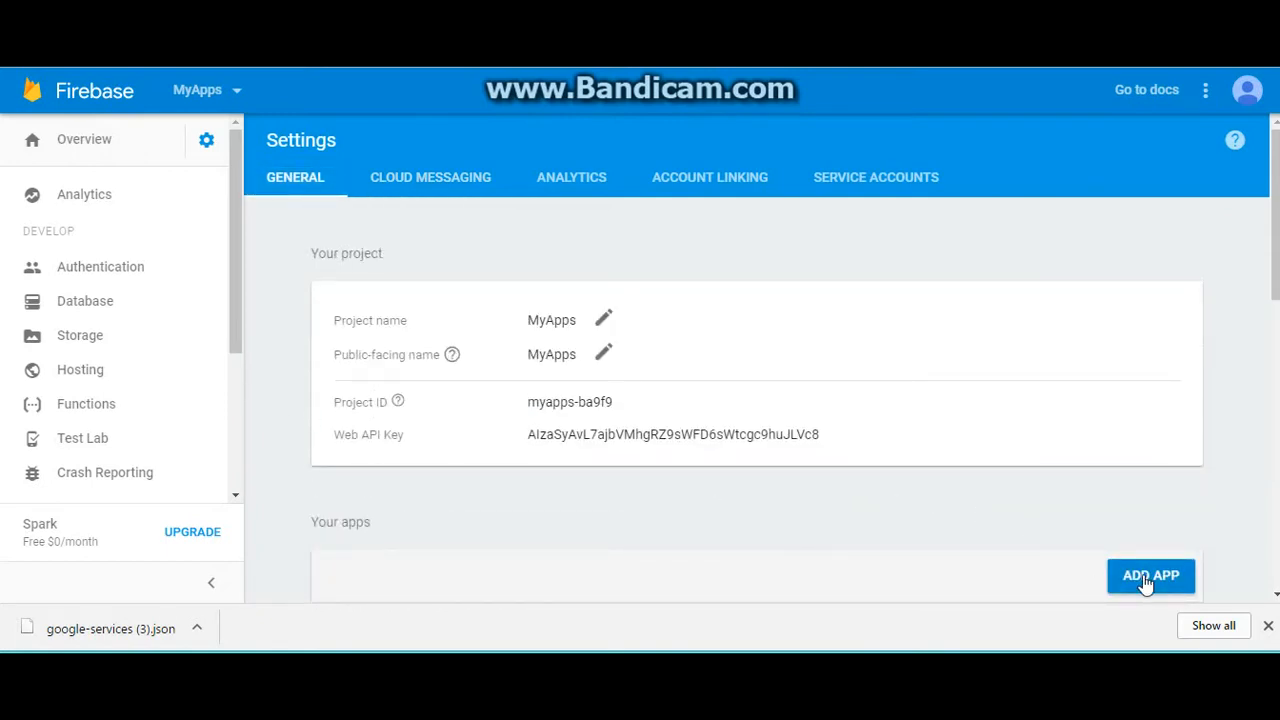
left_click(1268, 628)
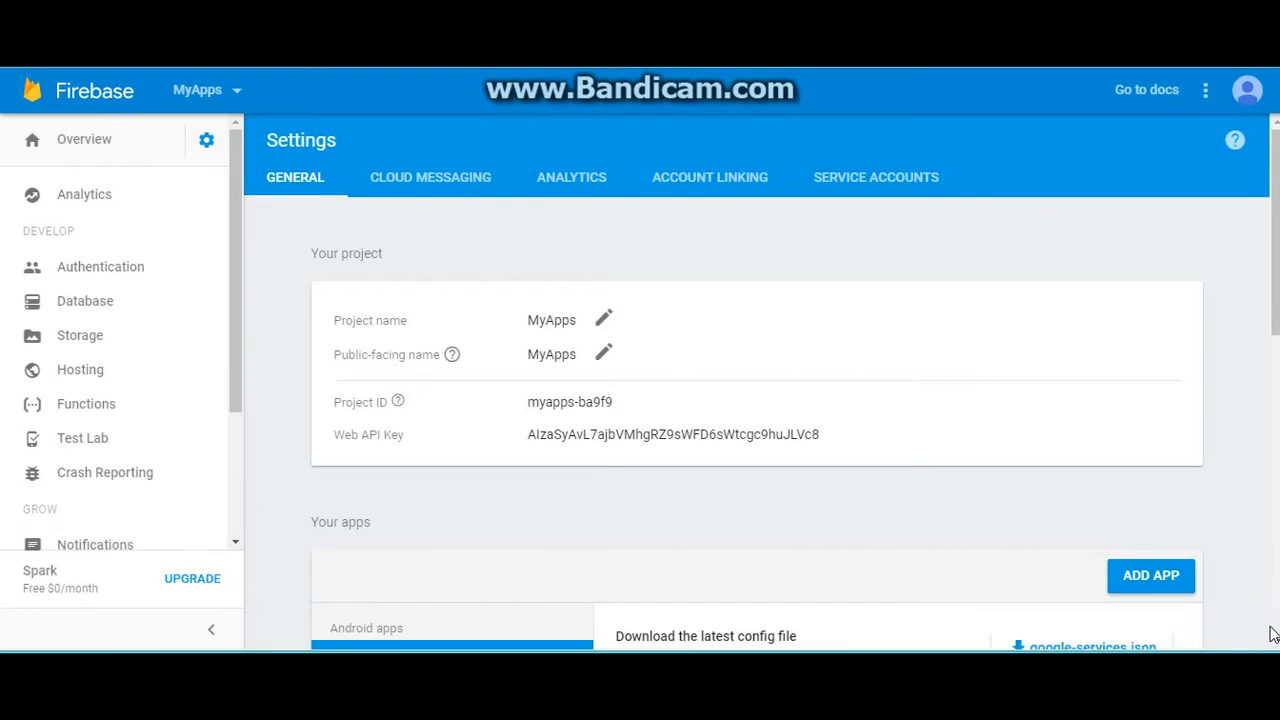
left_click(1152, 577)
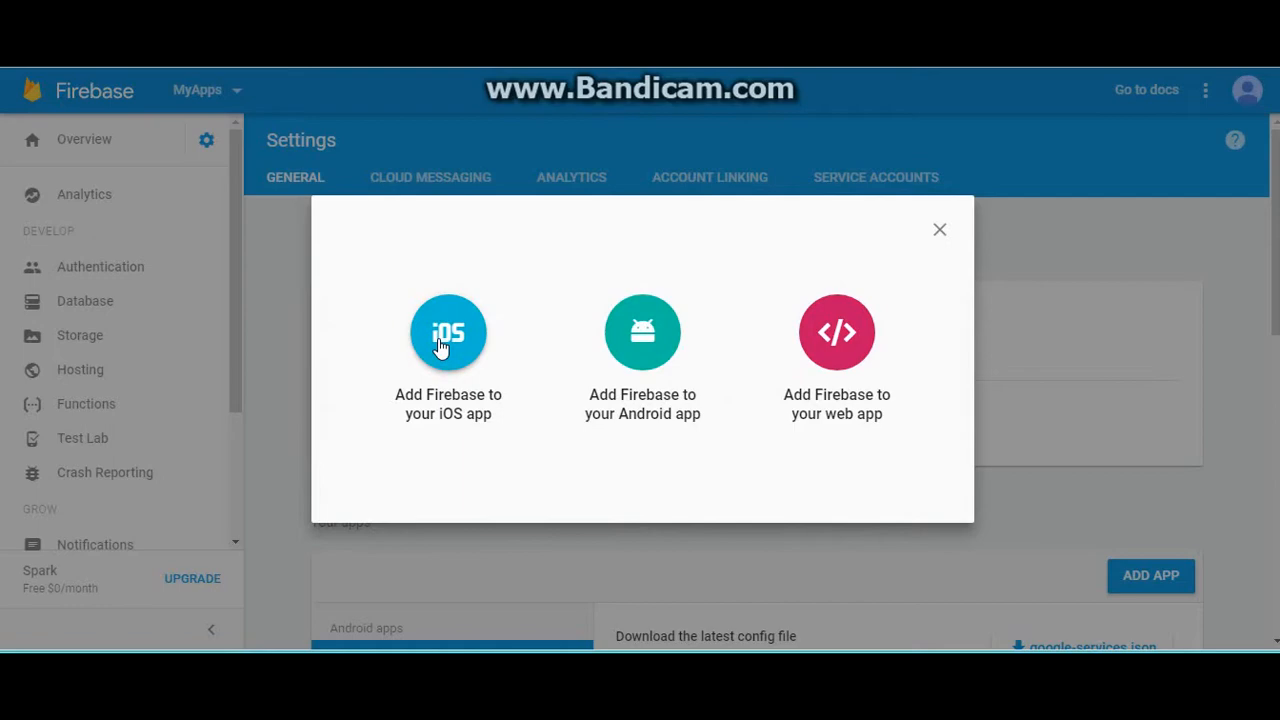
left_click(440, 345)
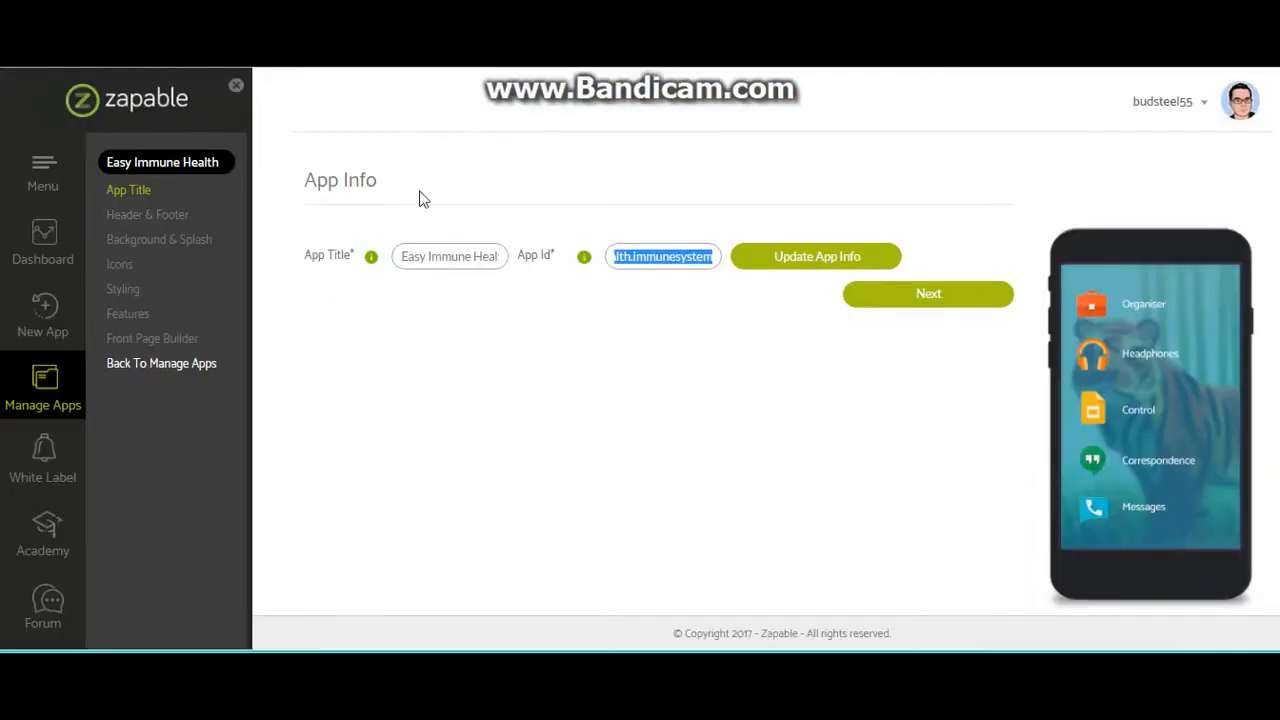
- Copy the app ID com.health.immunesystem from Zapable's App Info into Firebase's iOS bundle ID and register the app
right_click(664, 256)
left_click(695, 270)
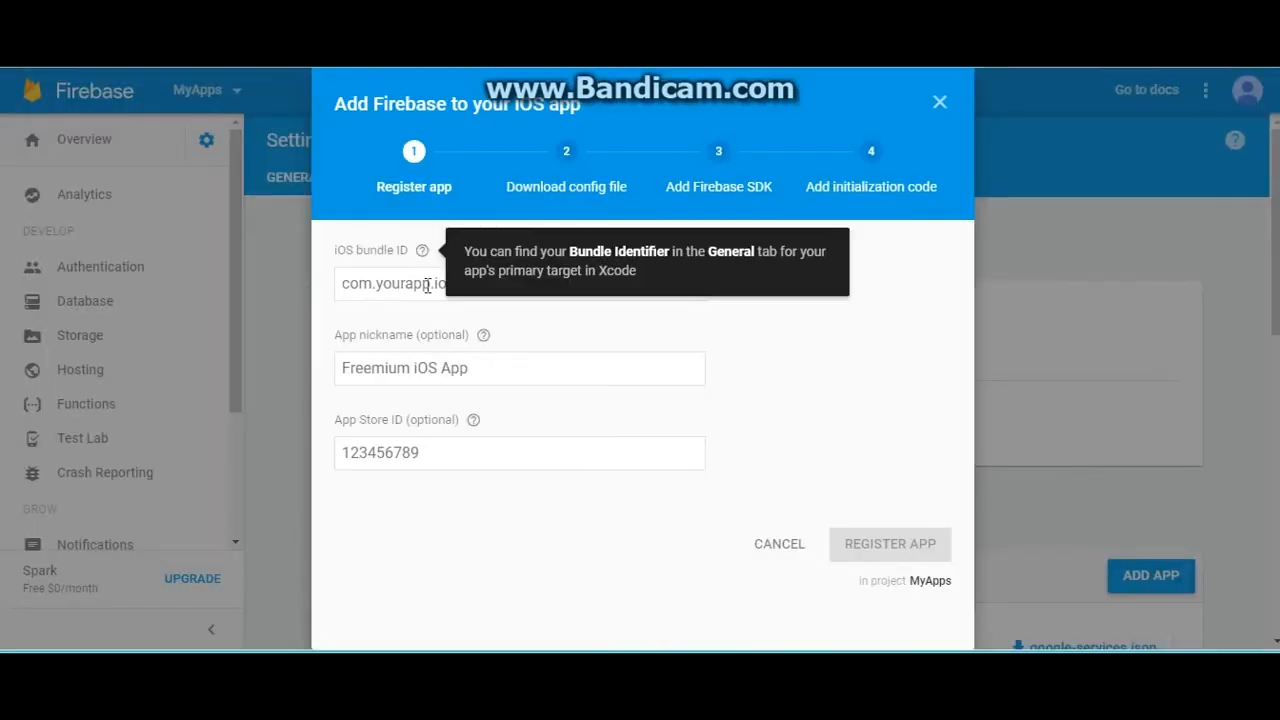
right_click(426, 287)
left_click(506, 404)
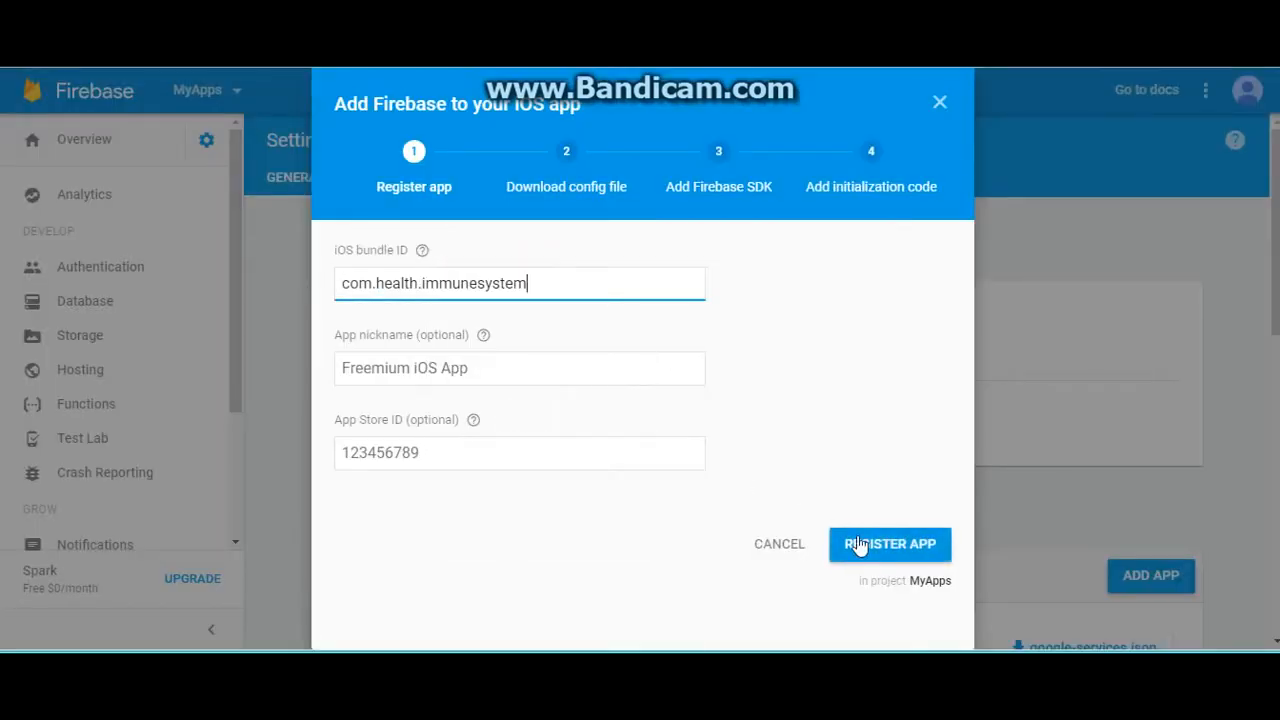
left_click(900, 558)
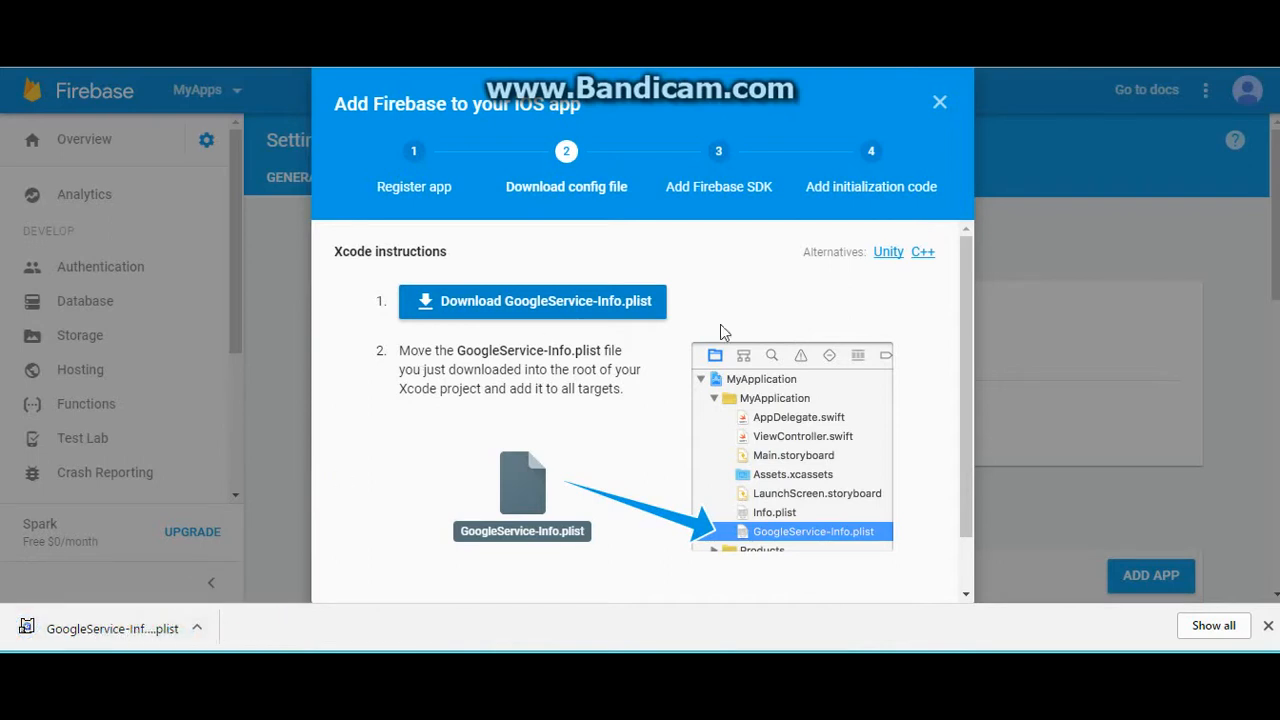
- Download the GoogleService-Info.plist config file and finish the iOS app setup
scroll(945, 420, "down", 2)
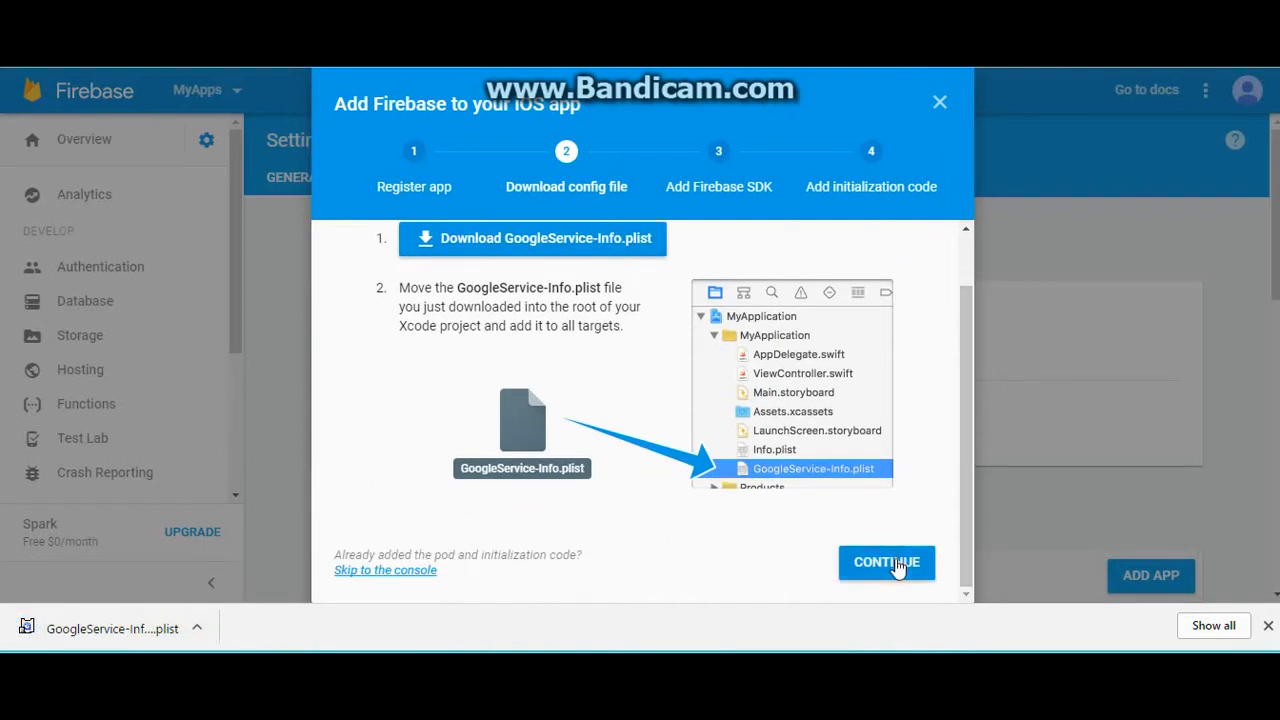
left_click(890, 560)
left_click(903, 562)
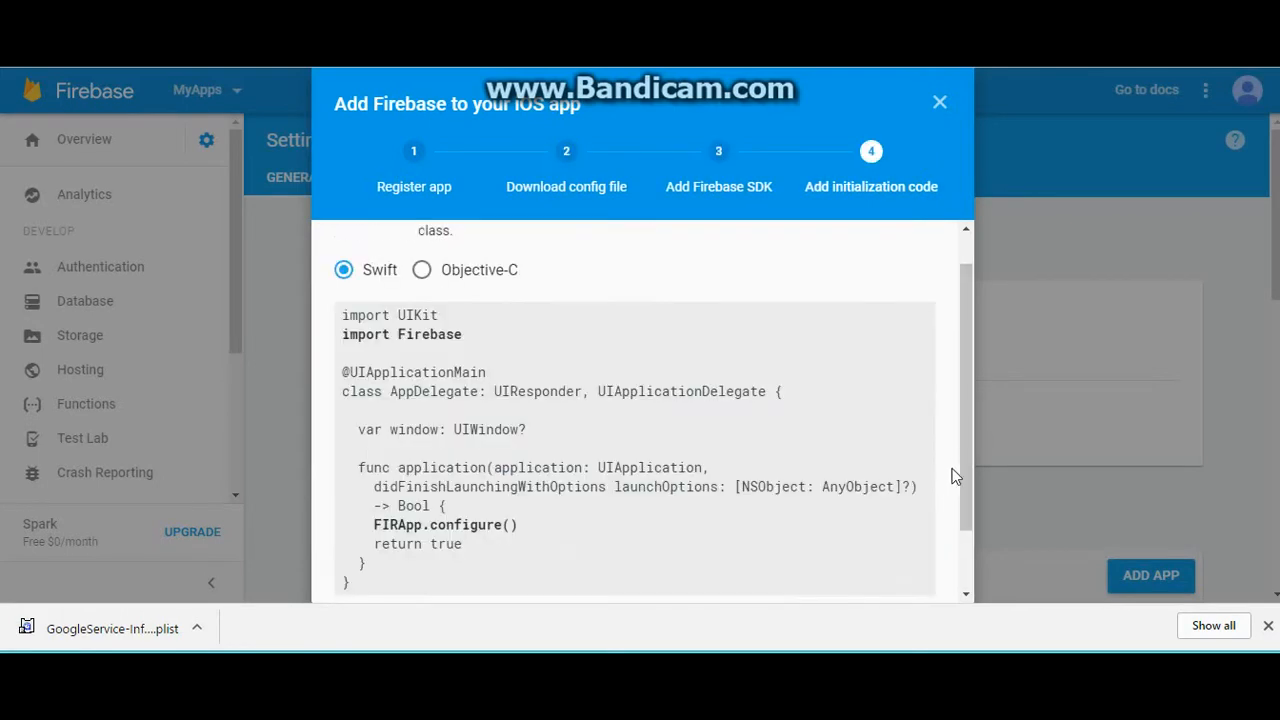
scroll(966, 461, "down", 2)
left_click(893, 562)
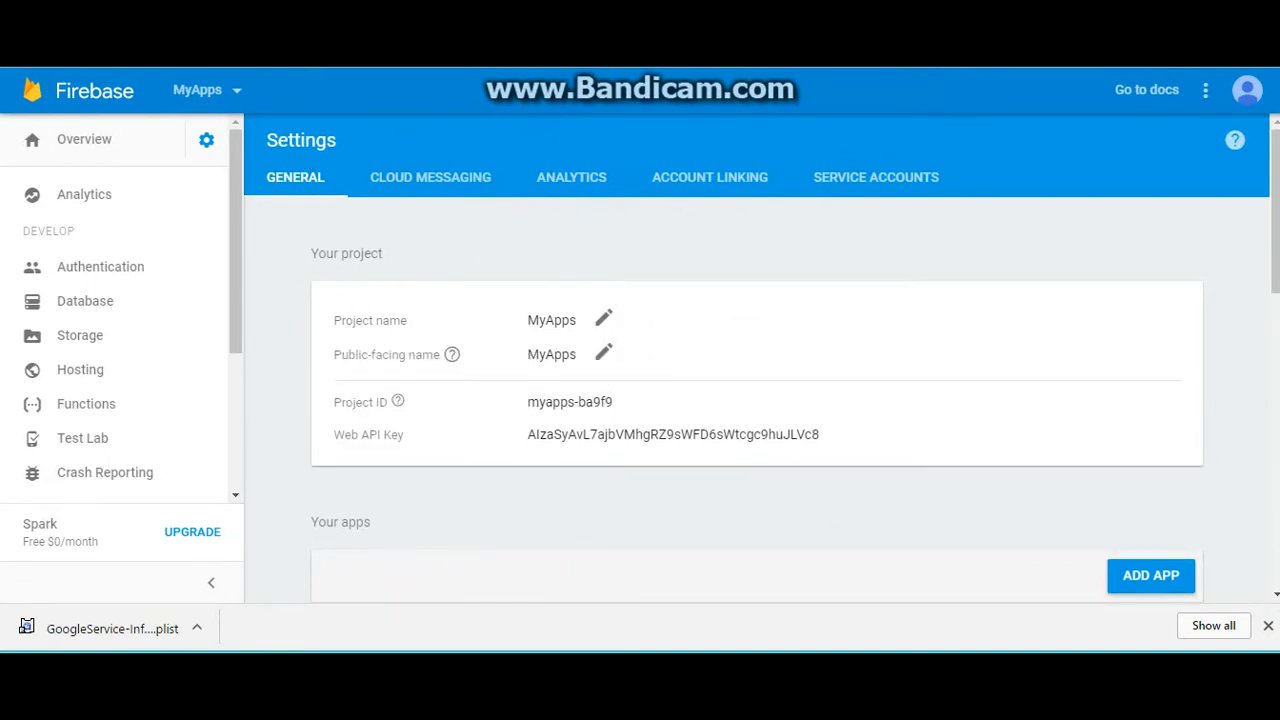
- Switch to Zapable and upload GoogleService-Info (3).plist from the Downloads folder as the Firebase feature's iOS Plist File
key("ctrl+Tab")
left_click(662, 384)
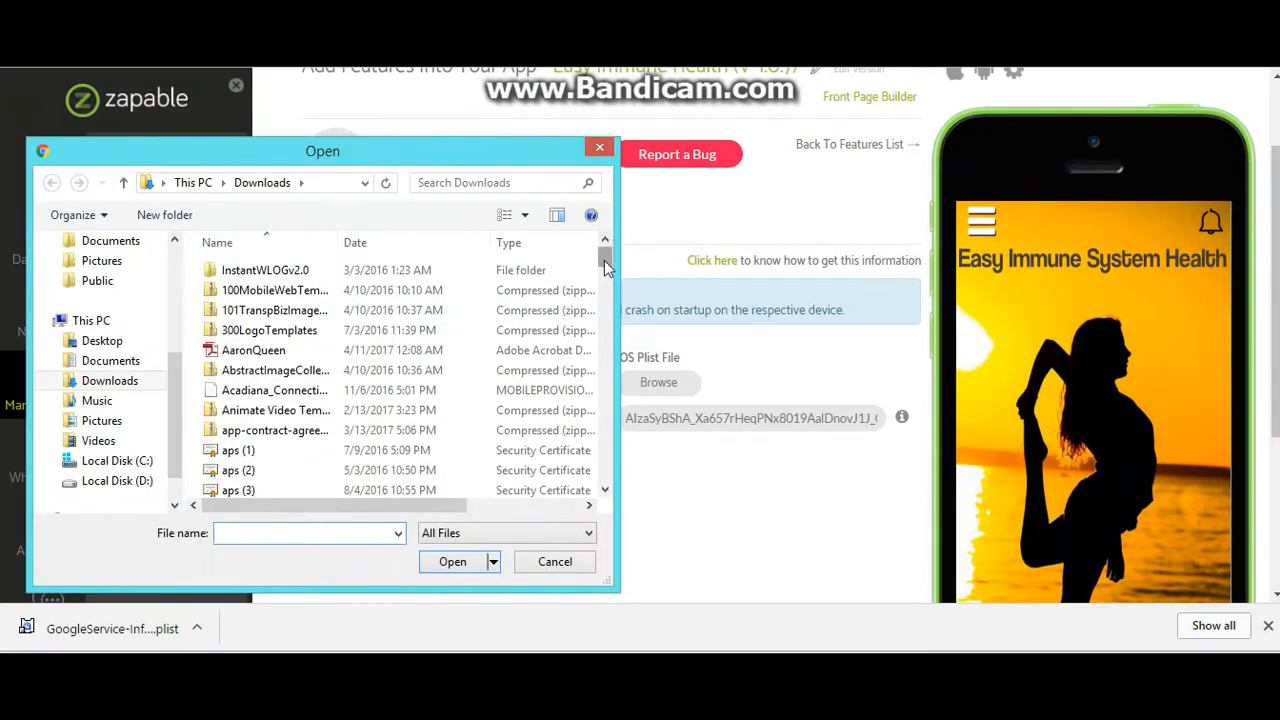
left_click_drag(604, 262, 605, 330)
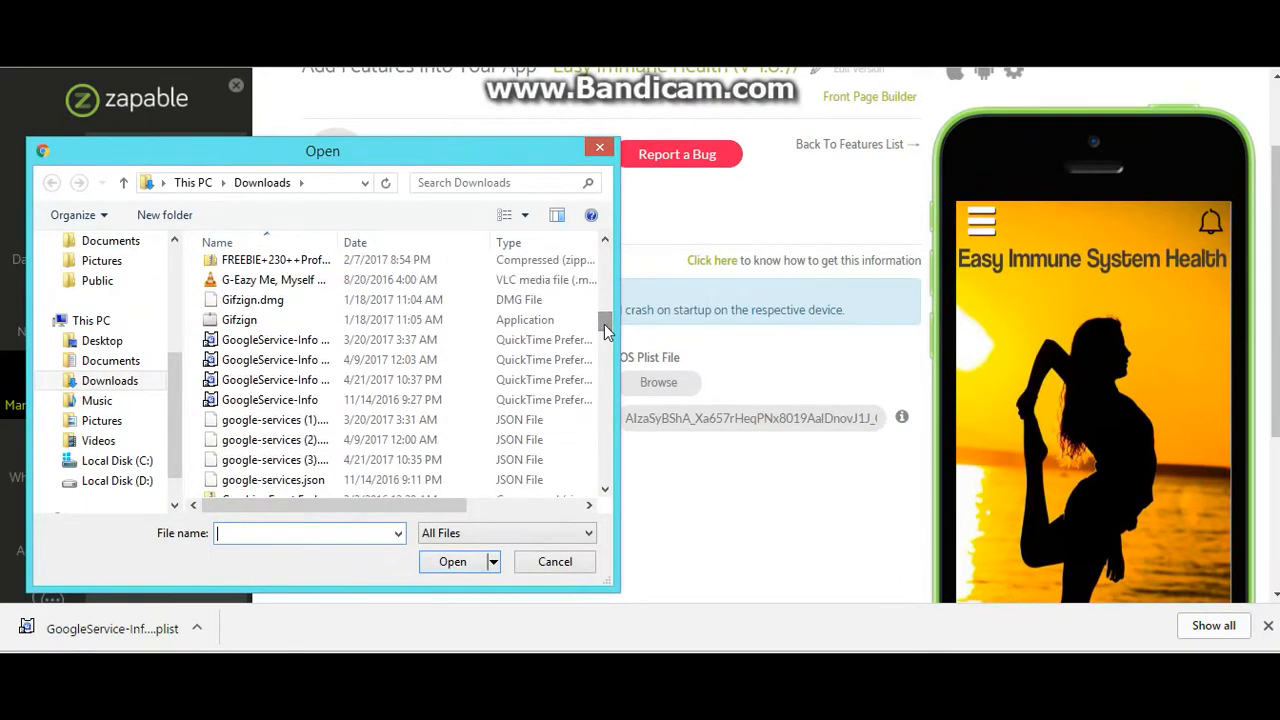
left_click(308, 384)
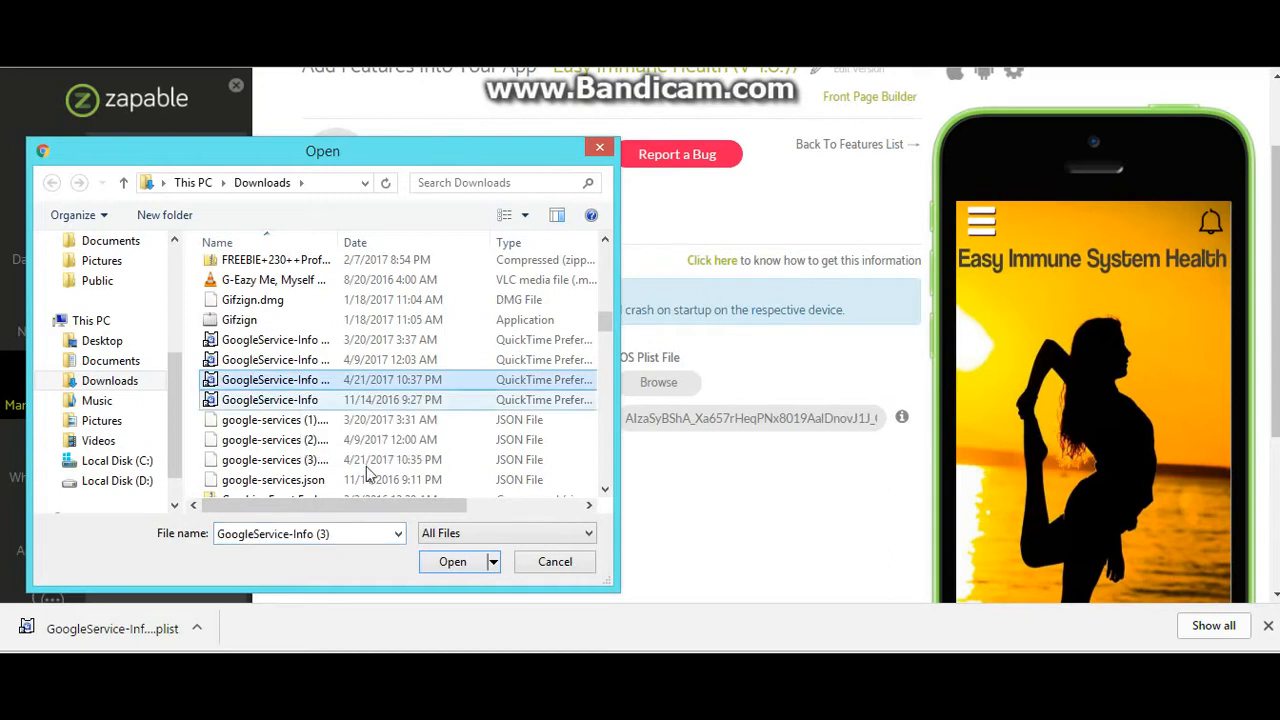
left_click(452, 563)
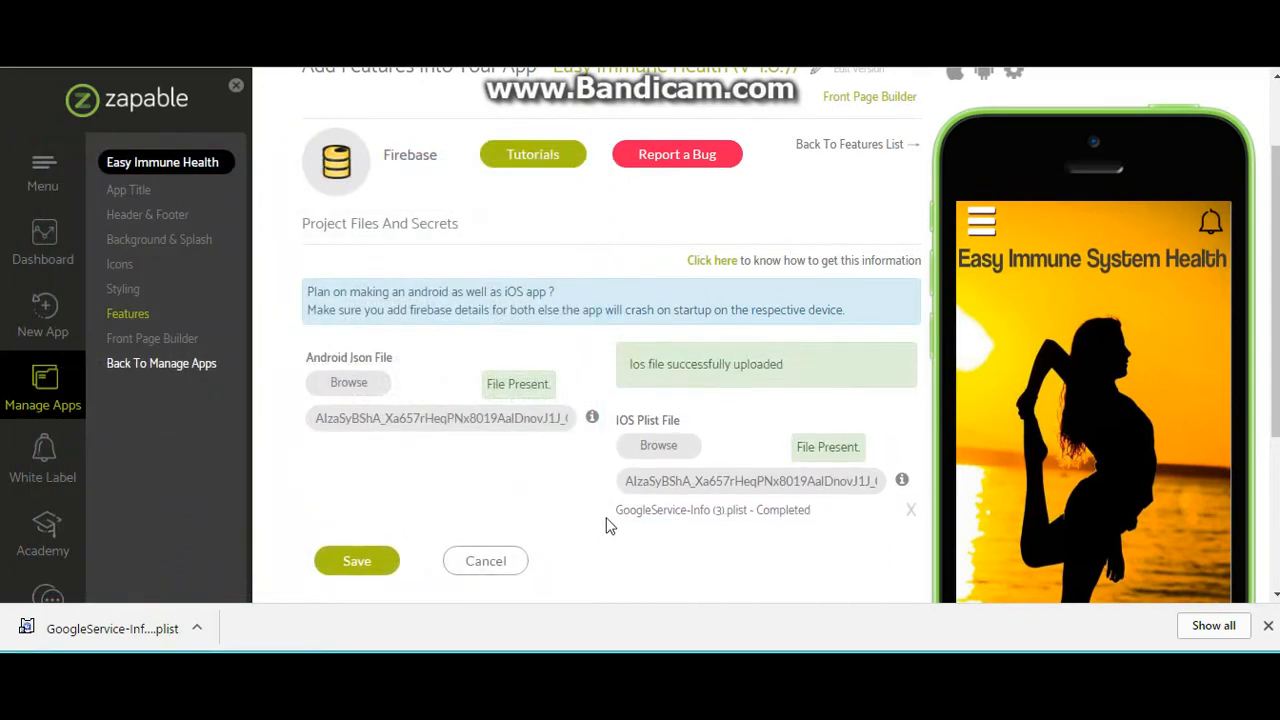
- Save the Firebase feature and update the Easy Immune Health app's preview
left_click(371, 513)
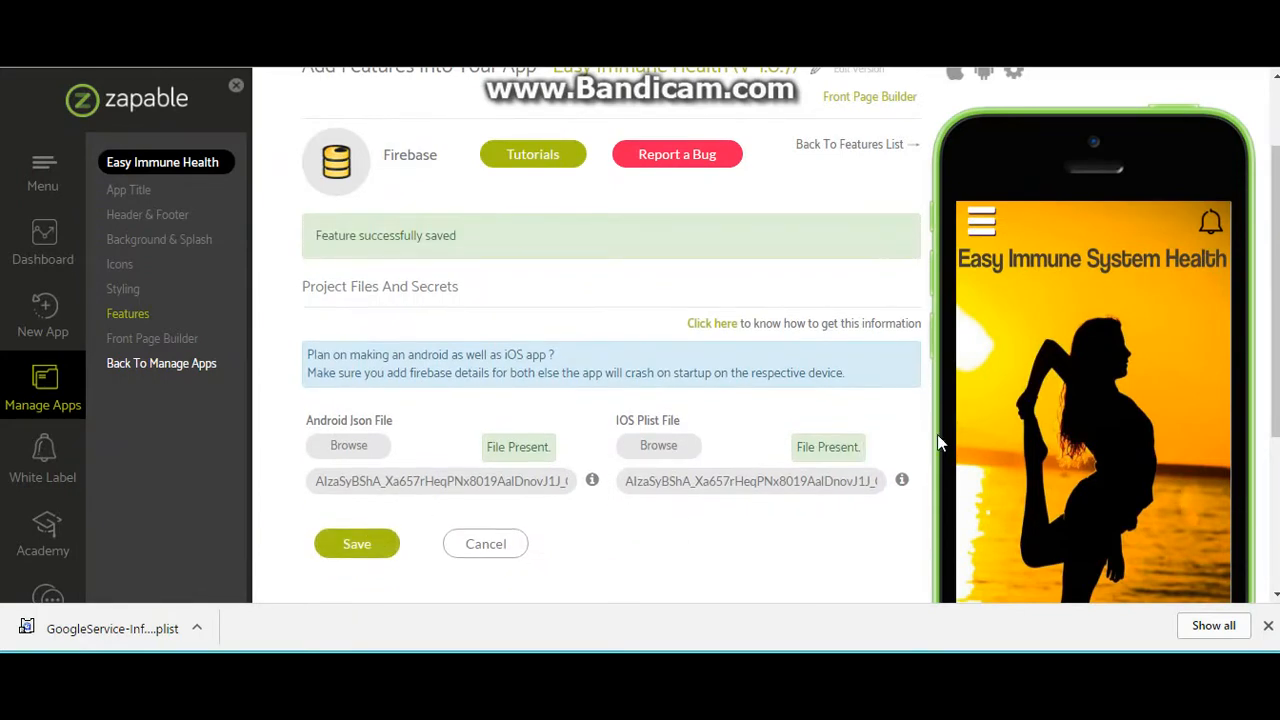
left_click(1268, 625)
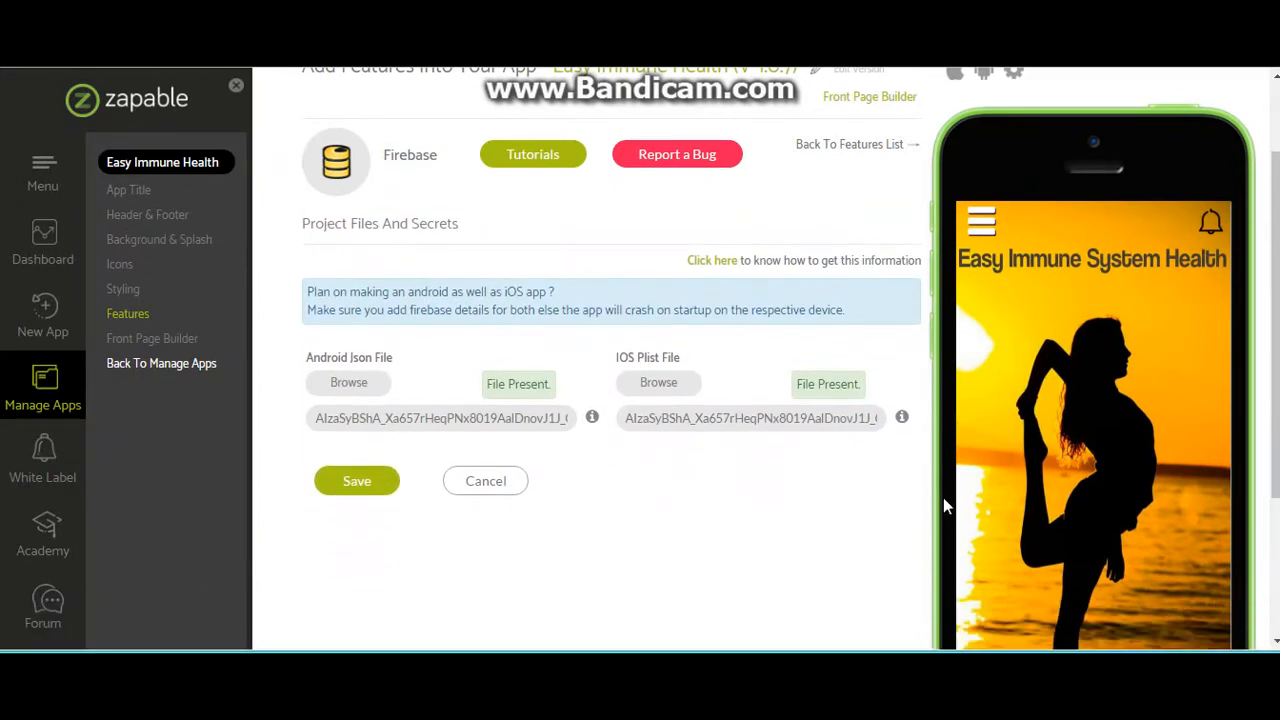
scroll(930, 500, "down", 3)
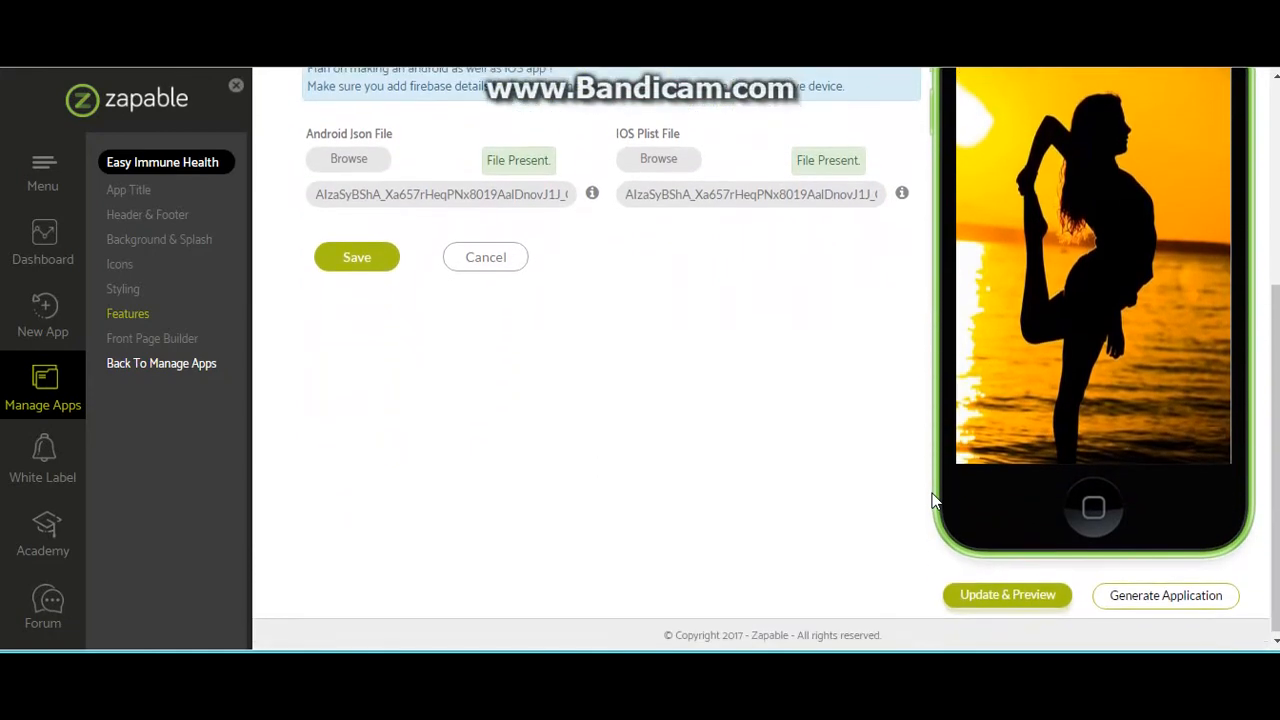
left_click(1020, 594)
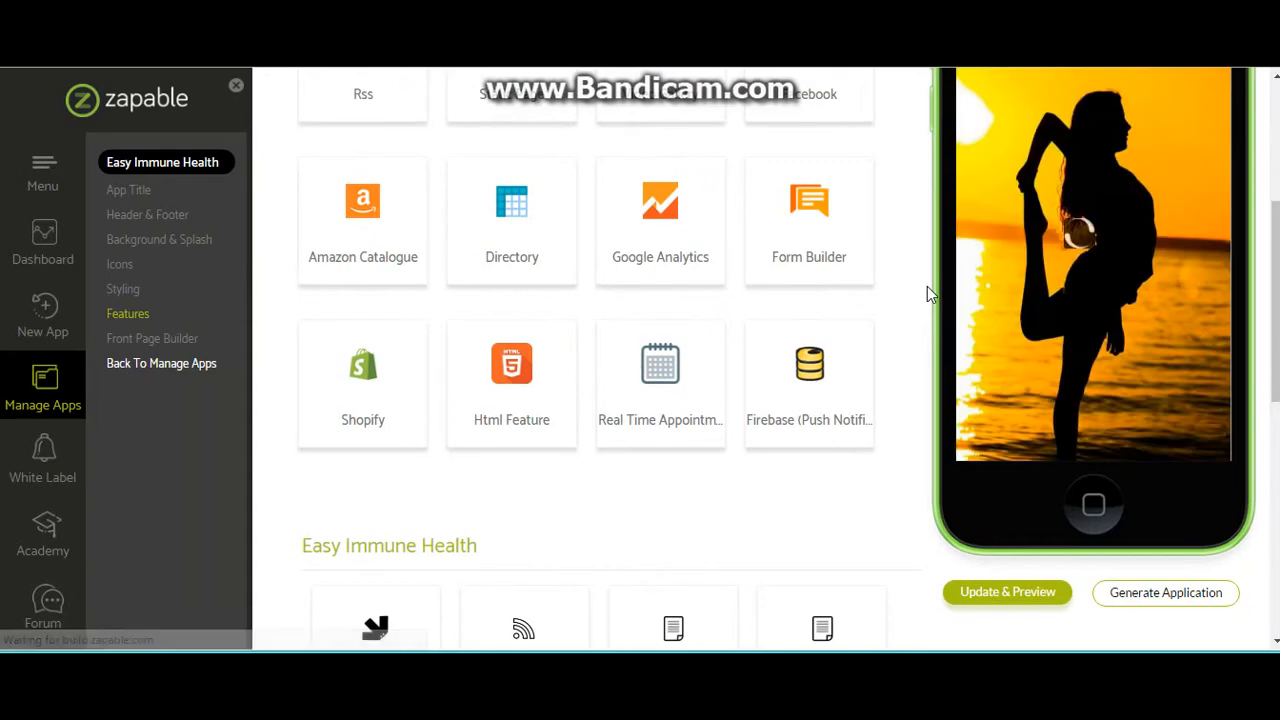
- Reopen the app's Firebase push notification feature and upload GoogleService-Info (3).plist again as its iOS Plist File
scroll(927, 286, "down", 10)
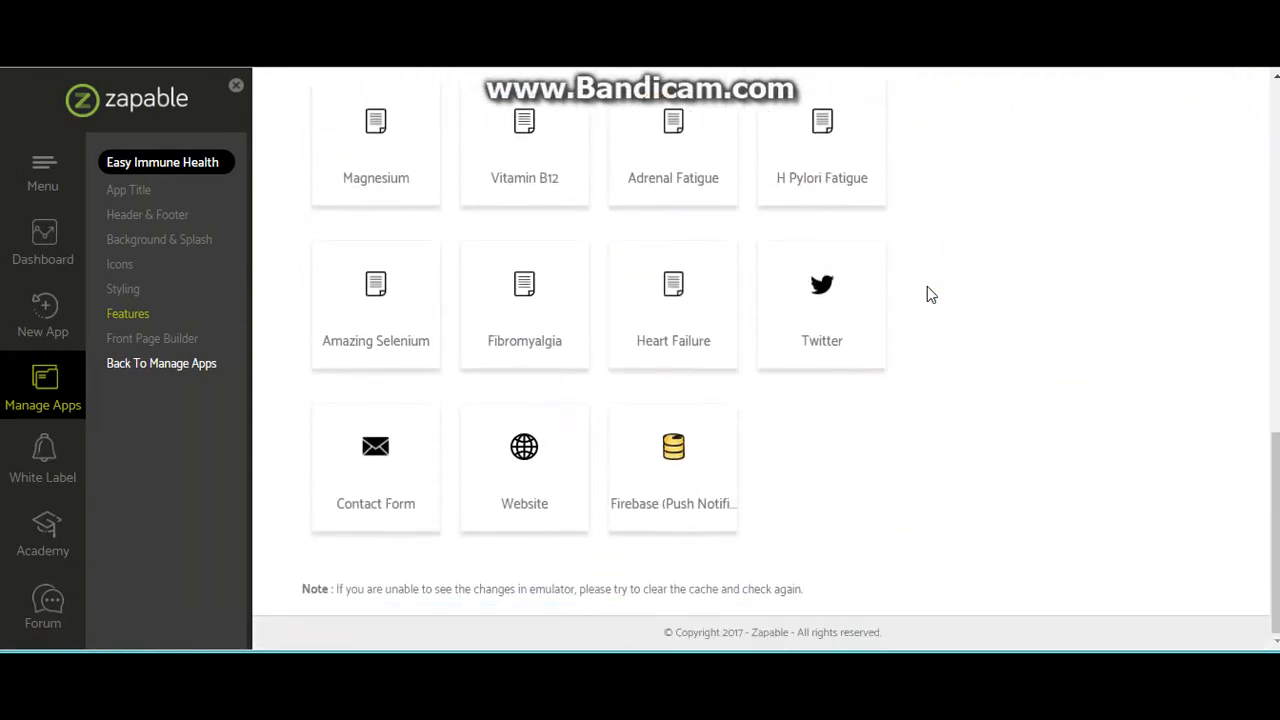
left_click(619, 424)
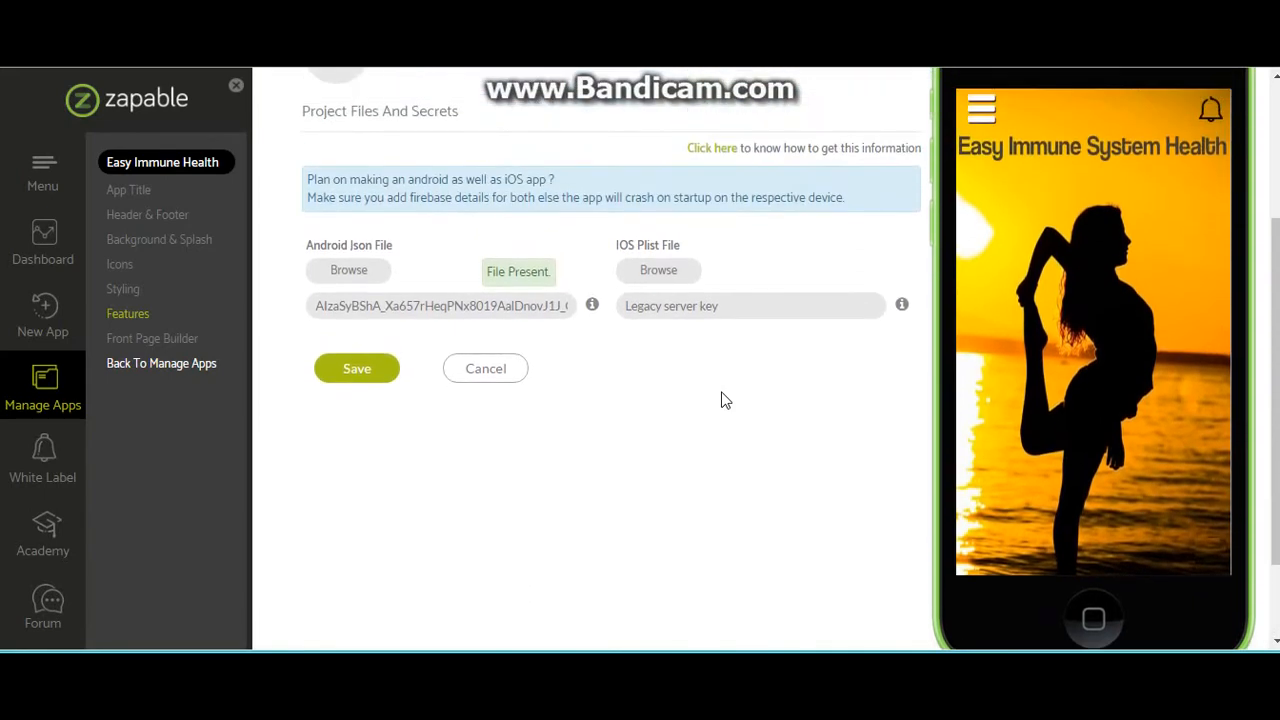
left_click(655, 276)
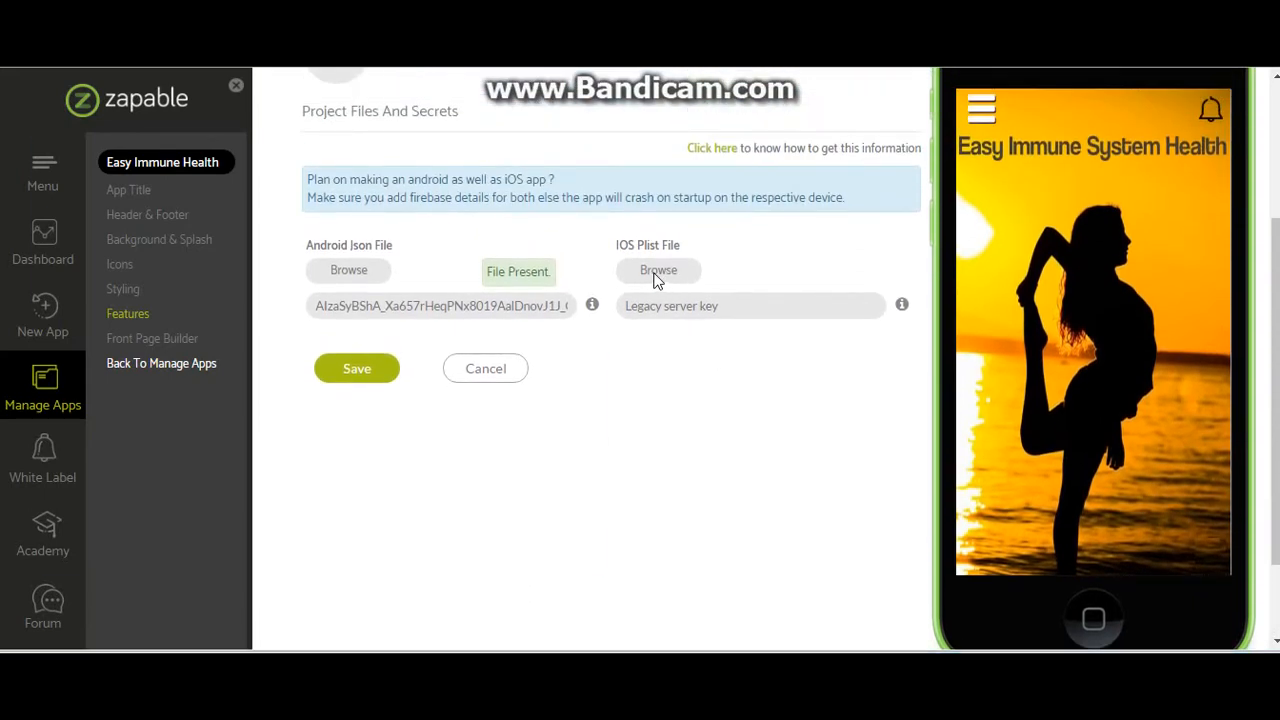
left_click_drag(607, 262, 607, 323)
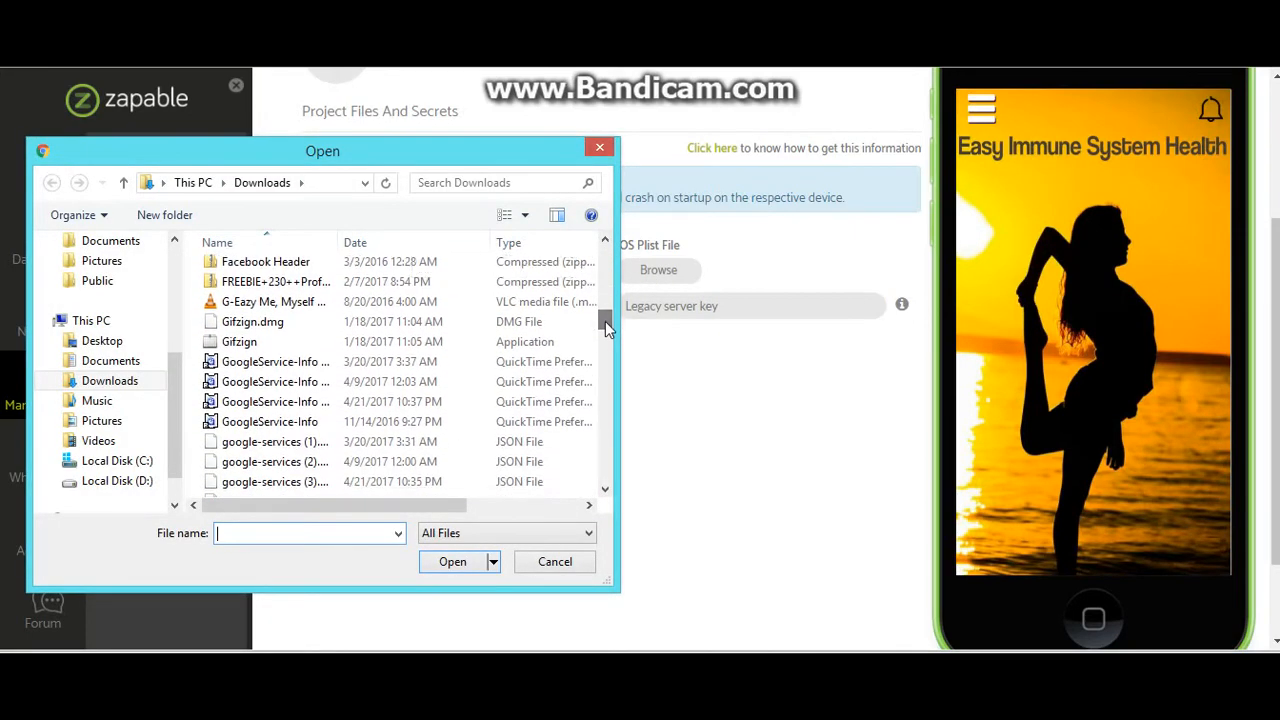
left_click(308, 404)
left_click(450, 561)
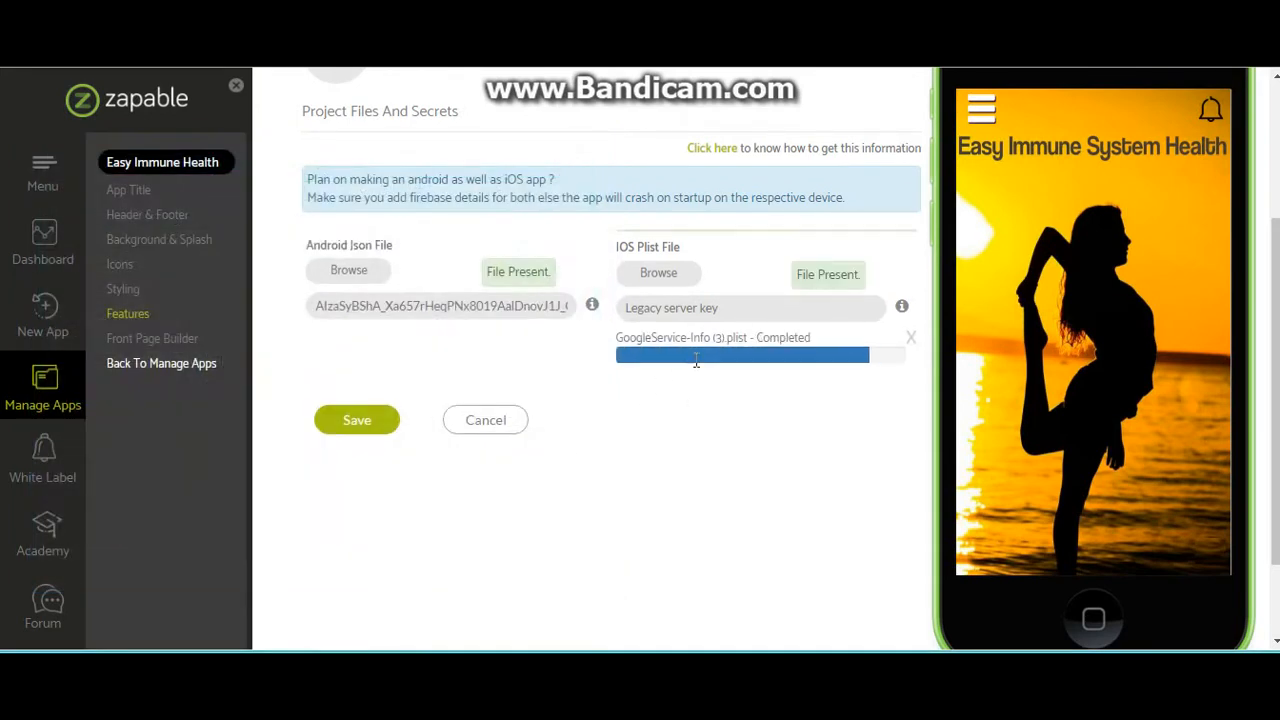
- Copy the legacy server key from the Android field into the iOS legacy server key field and save the feature
double_click(534, 307)
right_click(537, 310)
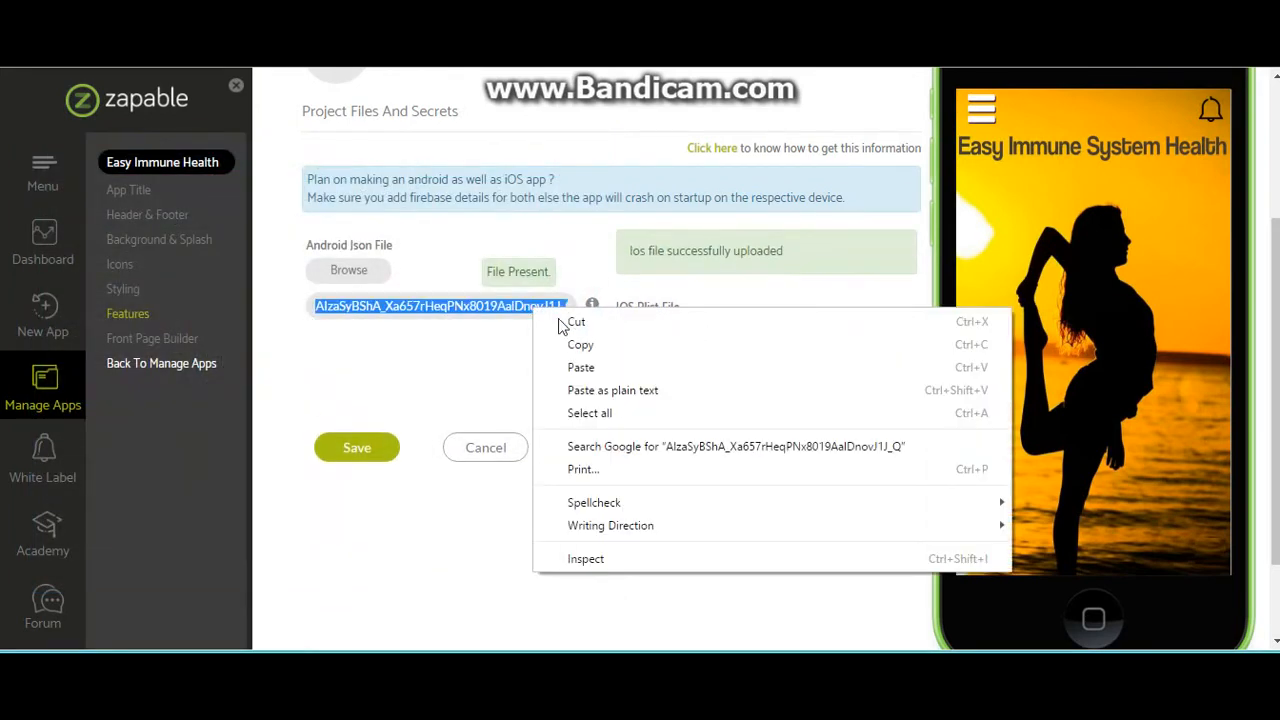
left_click(580, 343)
right_click(675, 308)
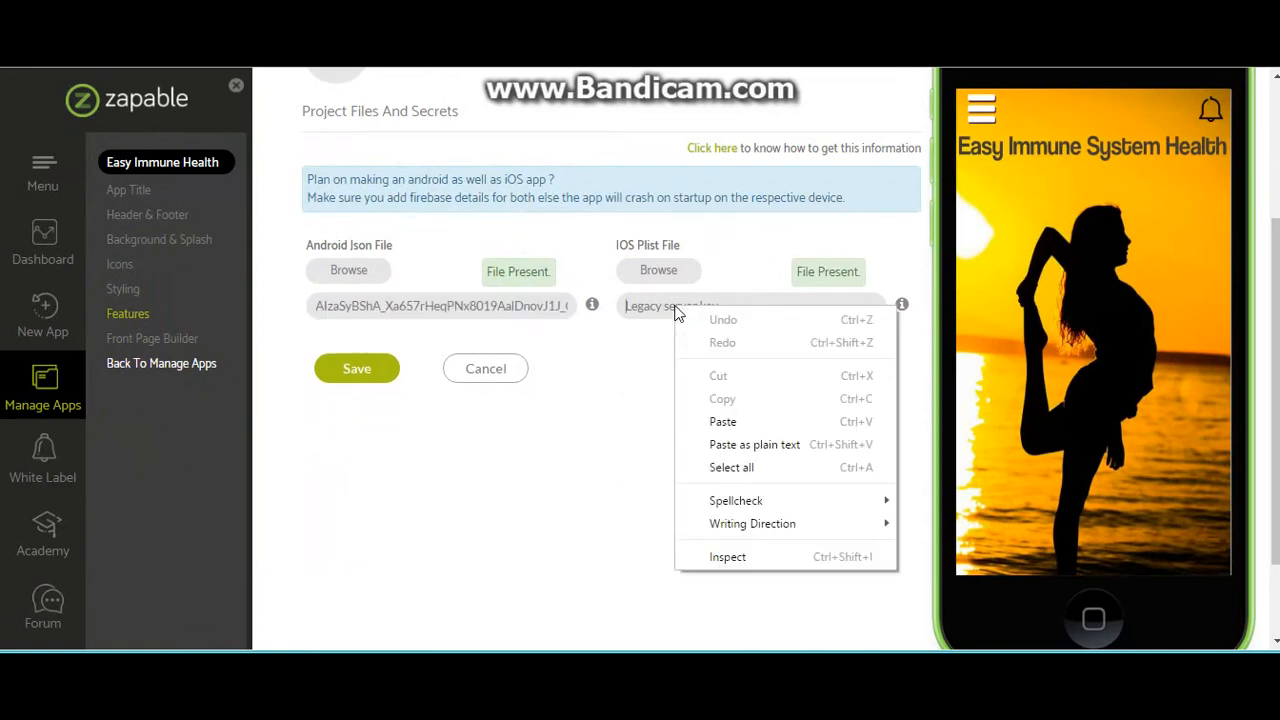
left_click(724, 421)
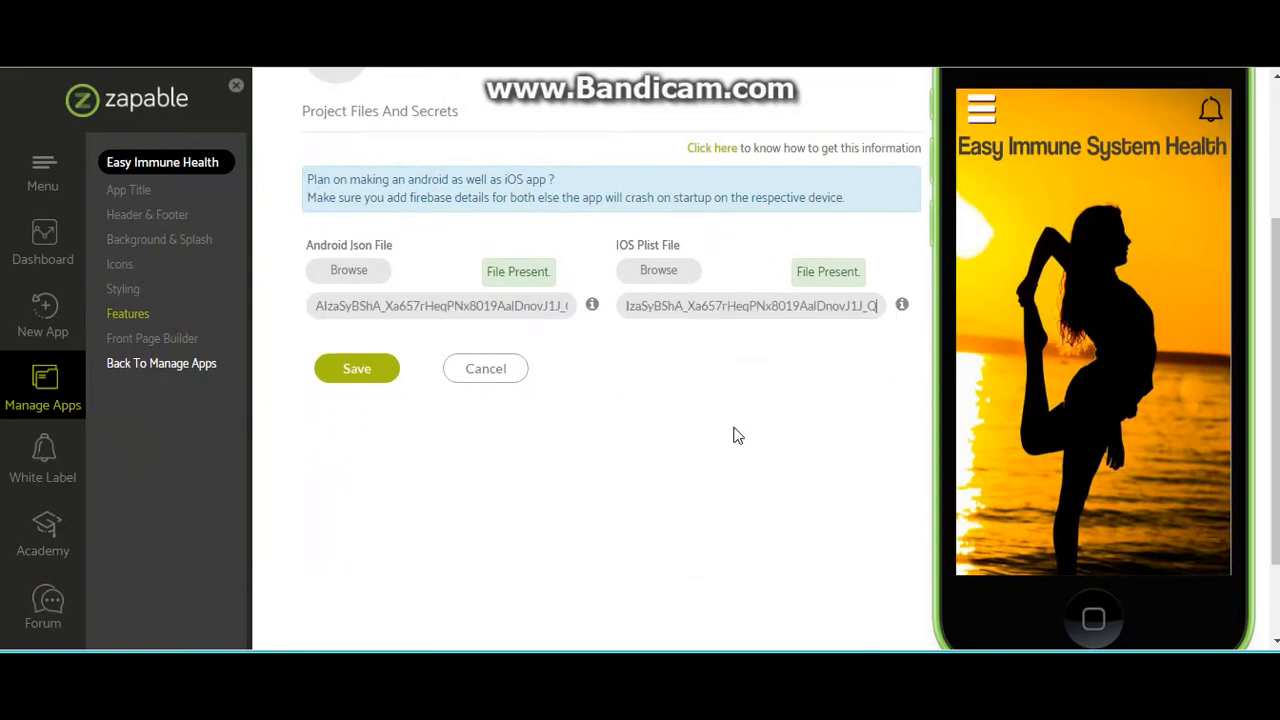
left_click(368, 380)
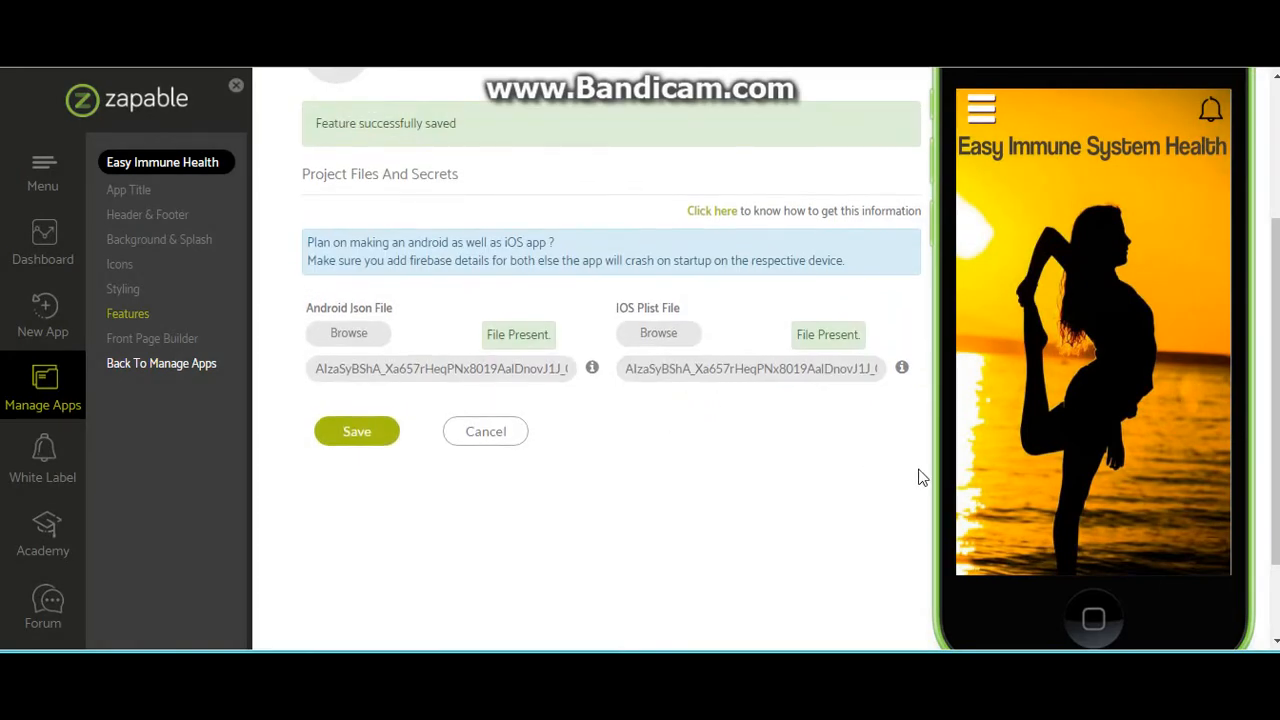
- Update the app preview again and resave the Firebase feature with its Android and iOS details
scroll(922, 478, "down", 3)
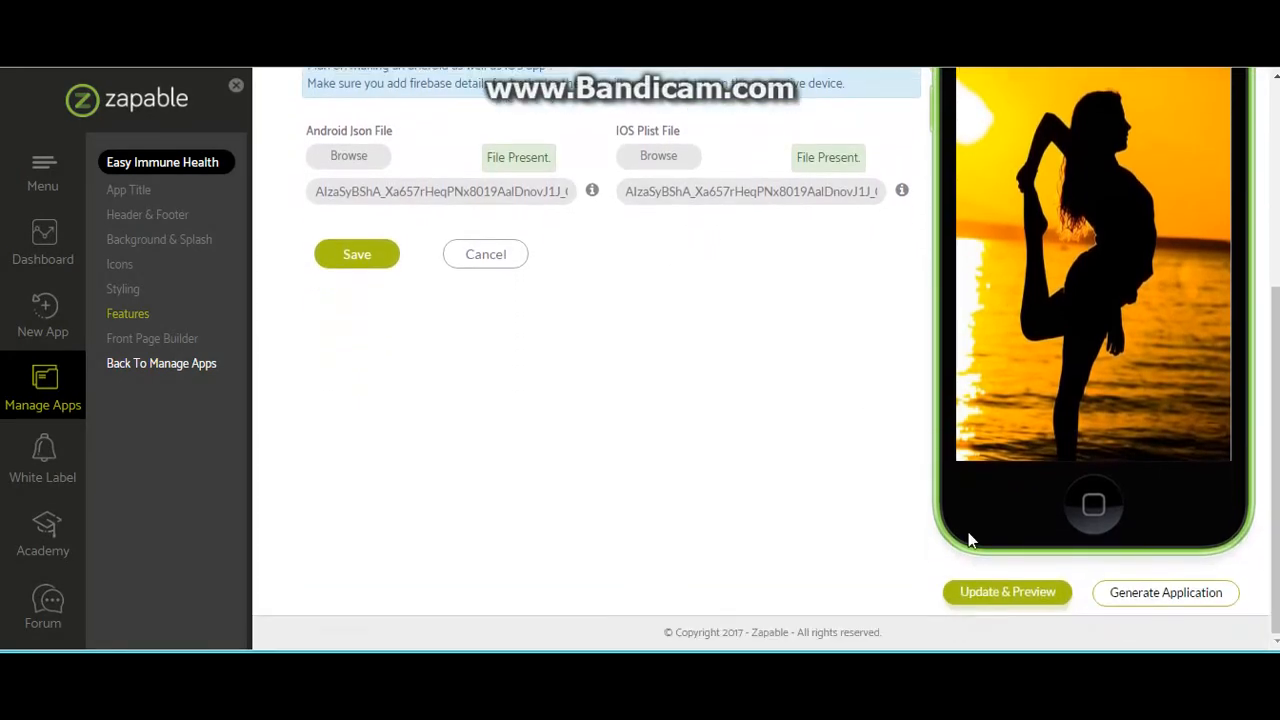
left_click(1004, 594)
left_click(357, 262)
scroll(476, 346, "up", 1)
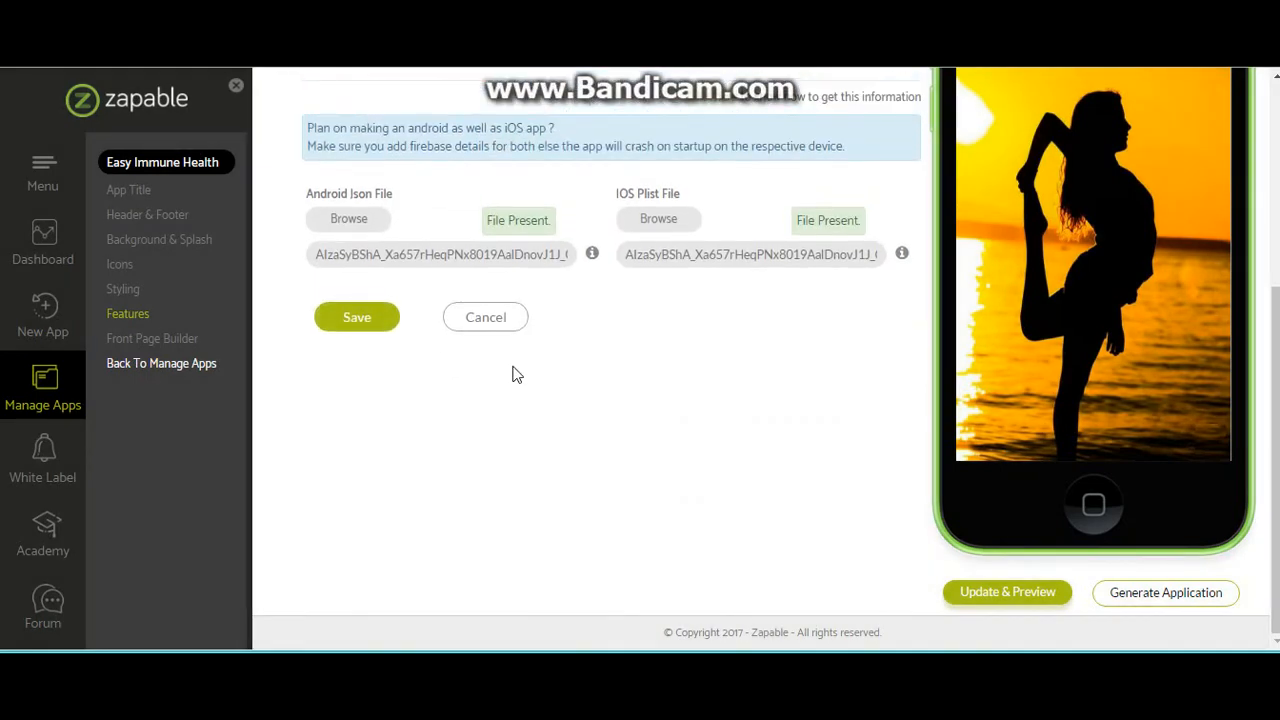
scroll(512, 374, "down", 2)
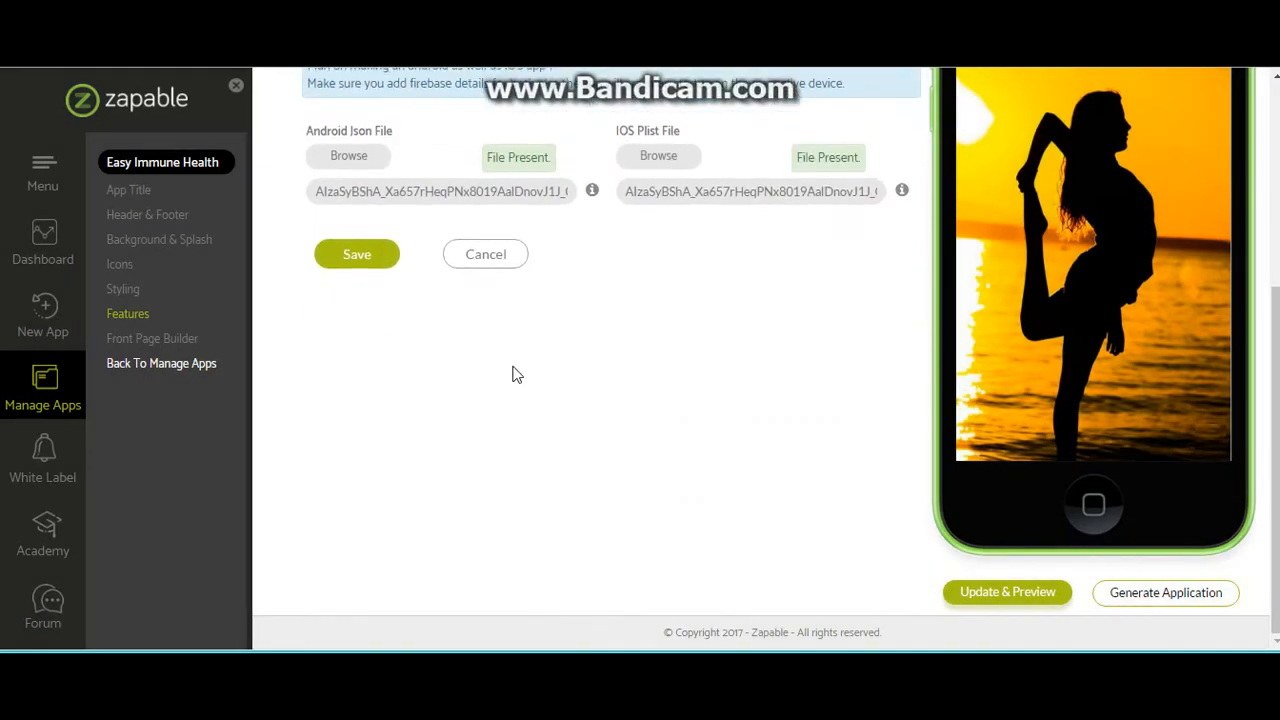